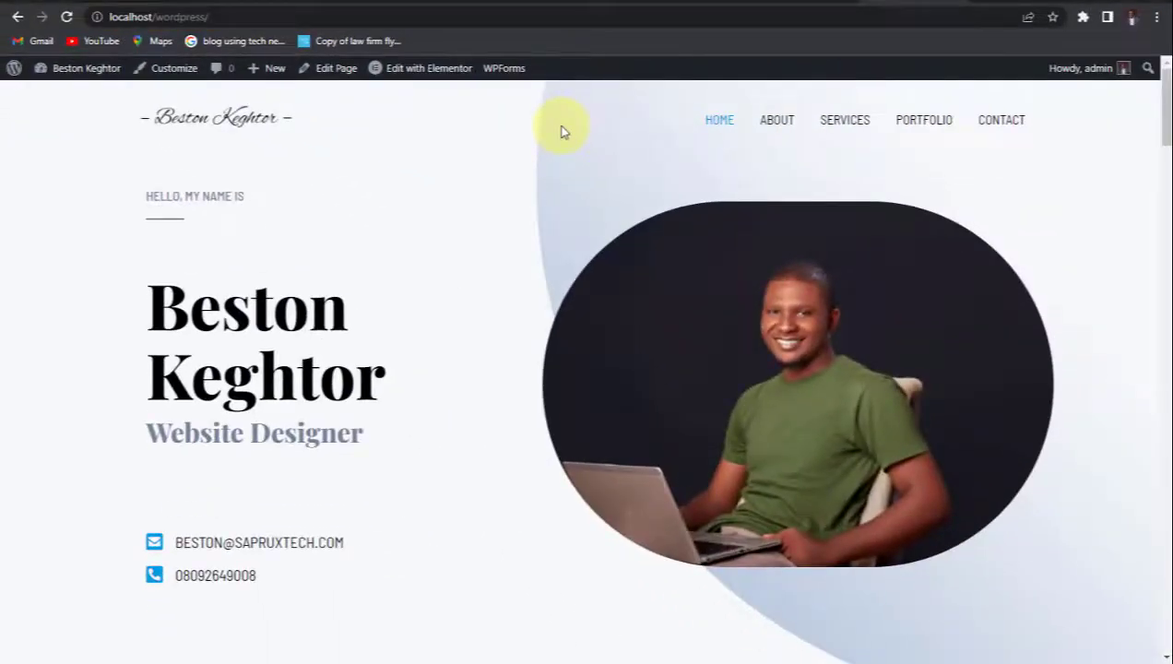
Scroll up and down through the local WordPress site's front page.
scroll(563, 132, "down", 5)
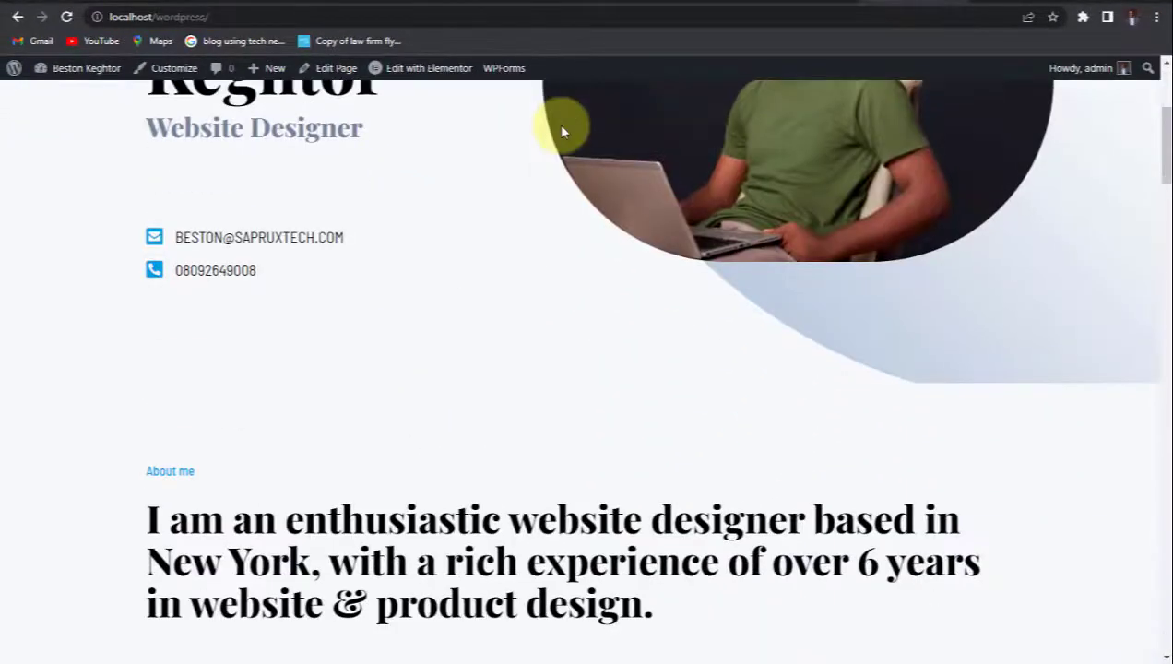
scroll(562, 132, "up", 3)
scroll(563, 132, "up", 3)
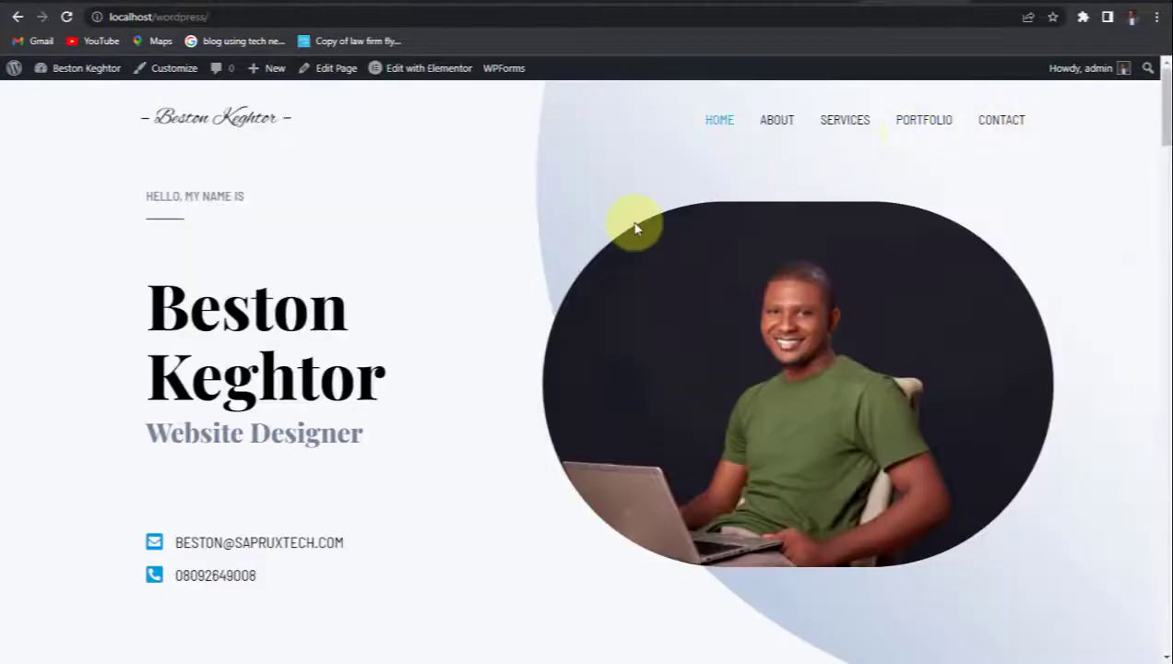
scroll(628, 232, "down", 5)
scroll(624, 235, "down", 10)
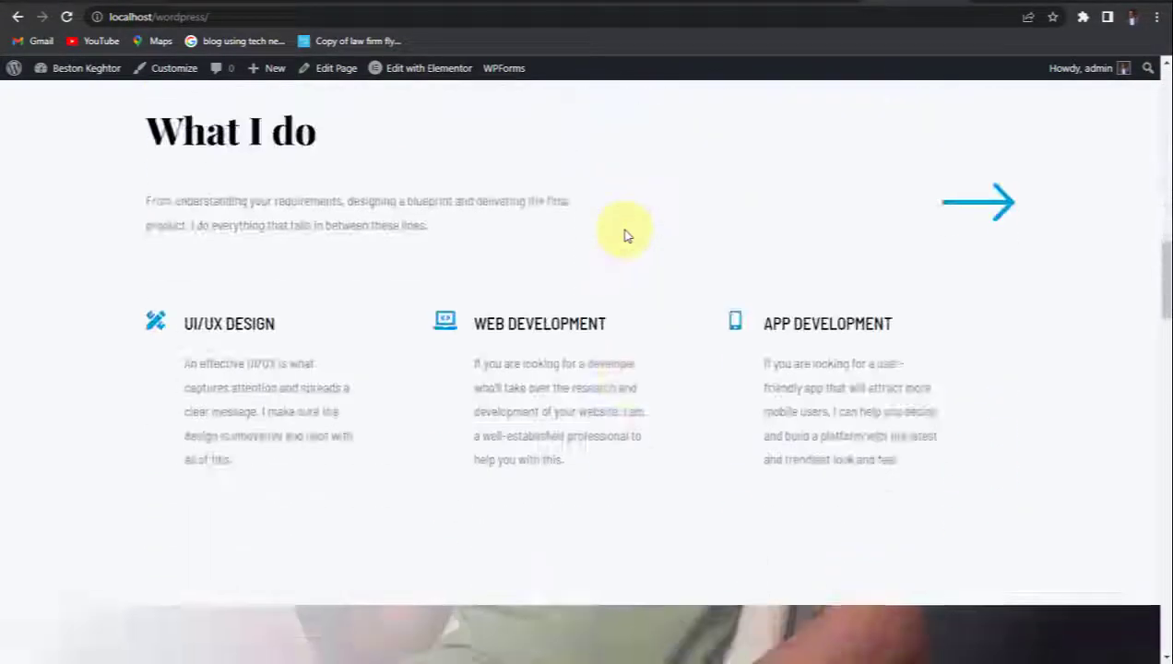
scroll(624, 235, "down", 15)
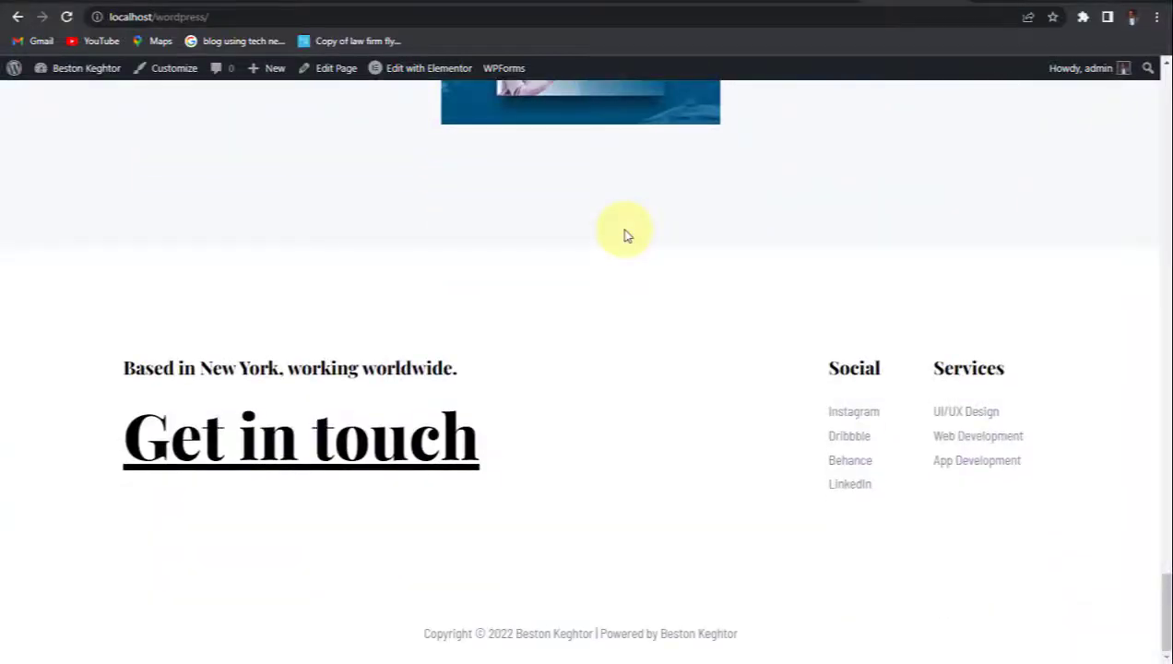
scroll(623, 235, "up", 20)
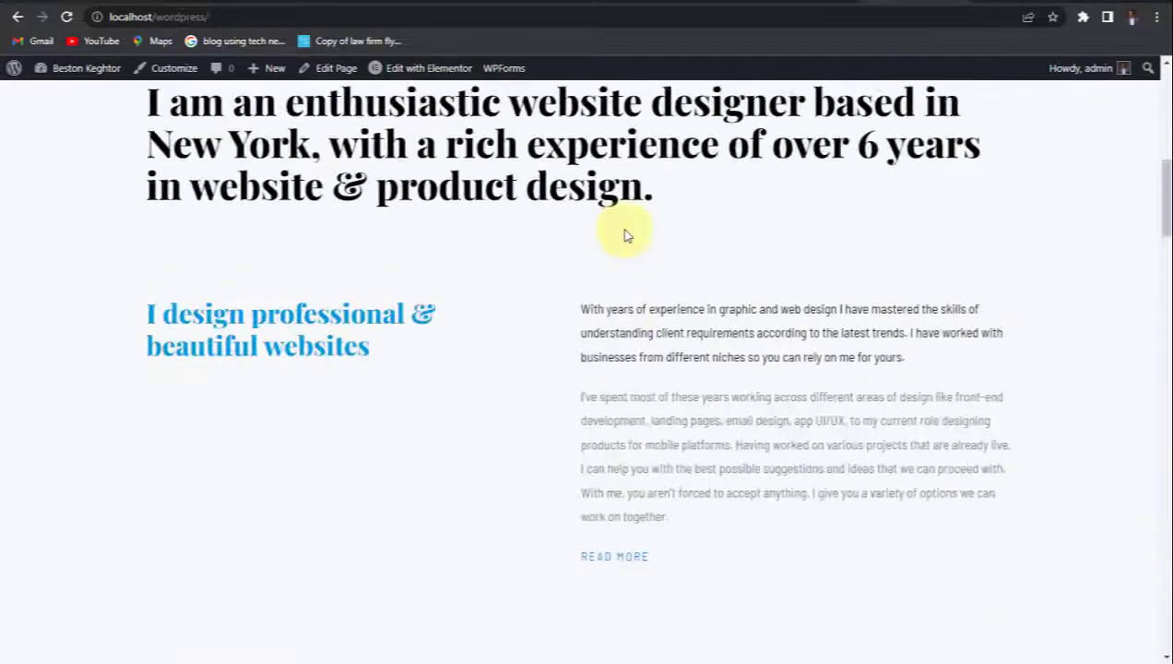
scroll(625, 235, "up", 5)
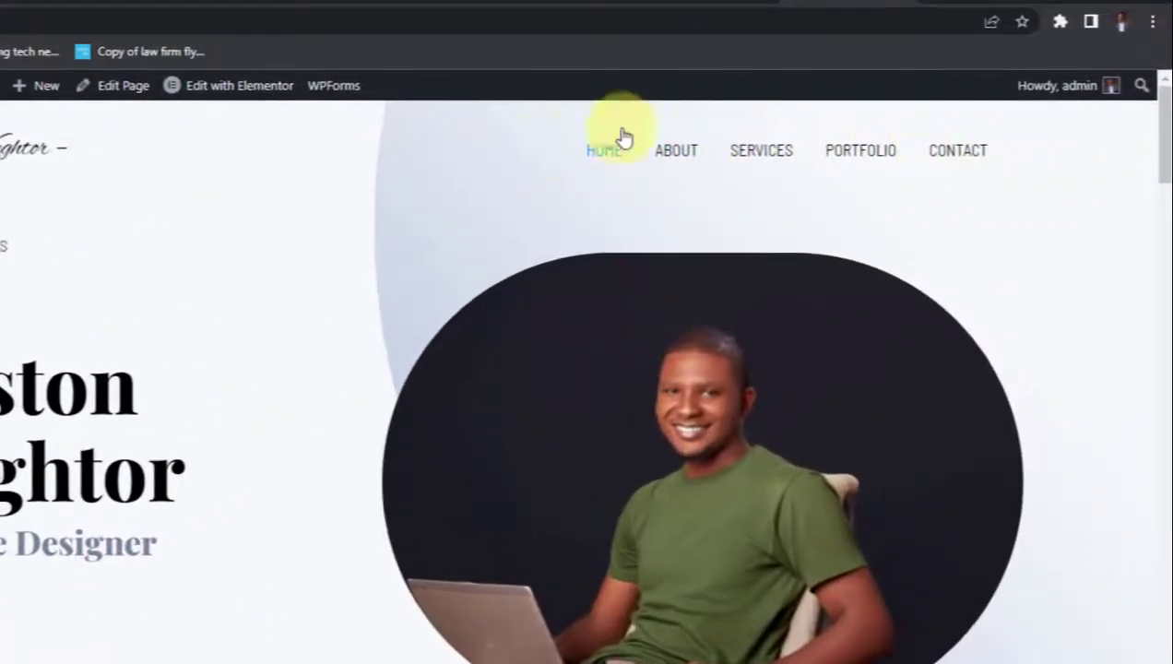
scroll(627, 231, "down", 5)
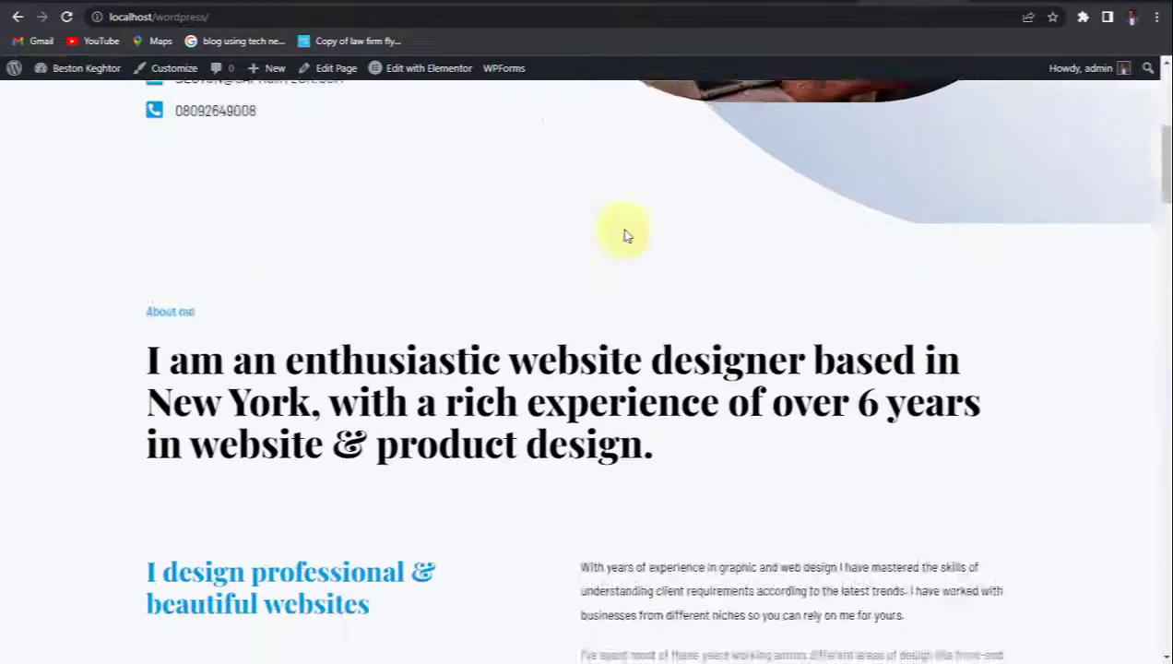
scroll(624, 235, "down", 10)
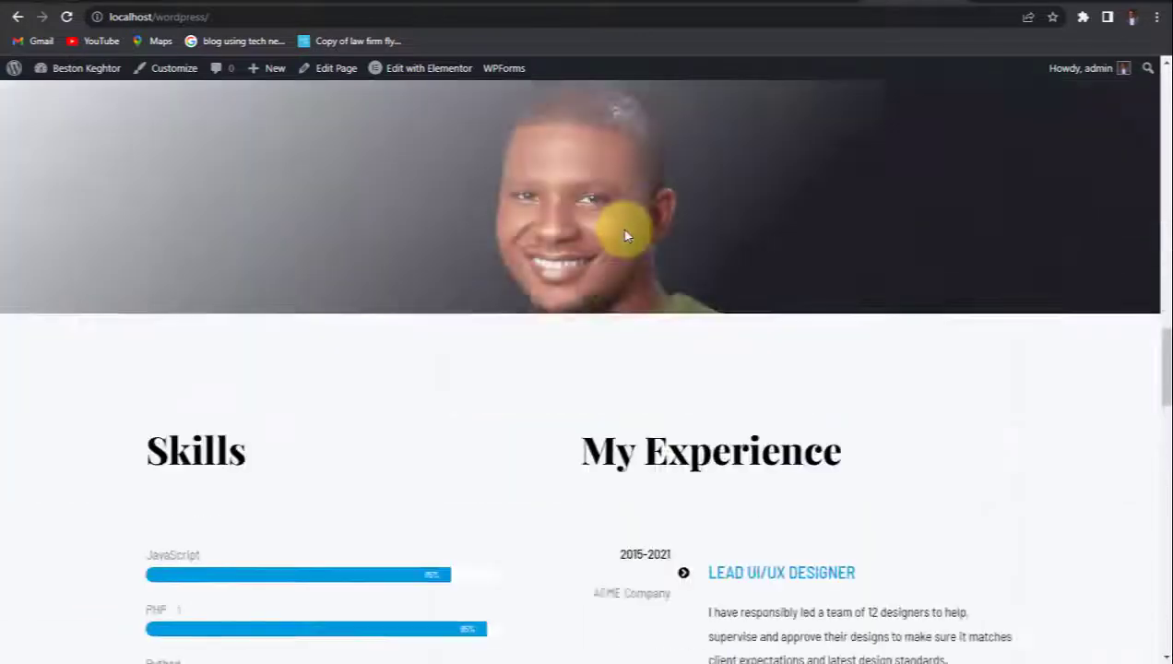
scroll(620, 227, "up", 15)
Go to localhost/wordpress/login and log in as admin.
left_click(293, 17)
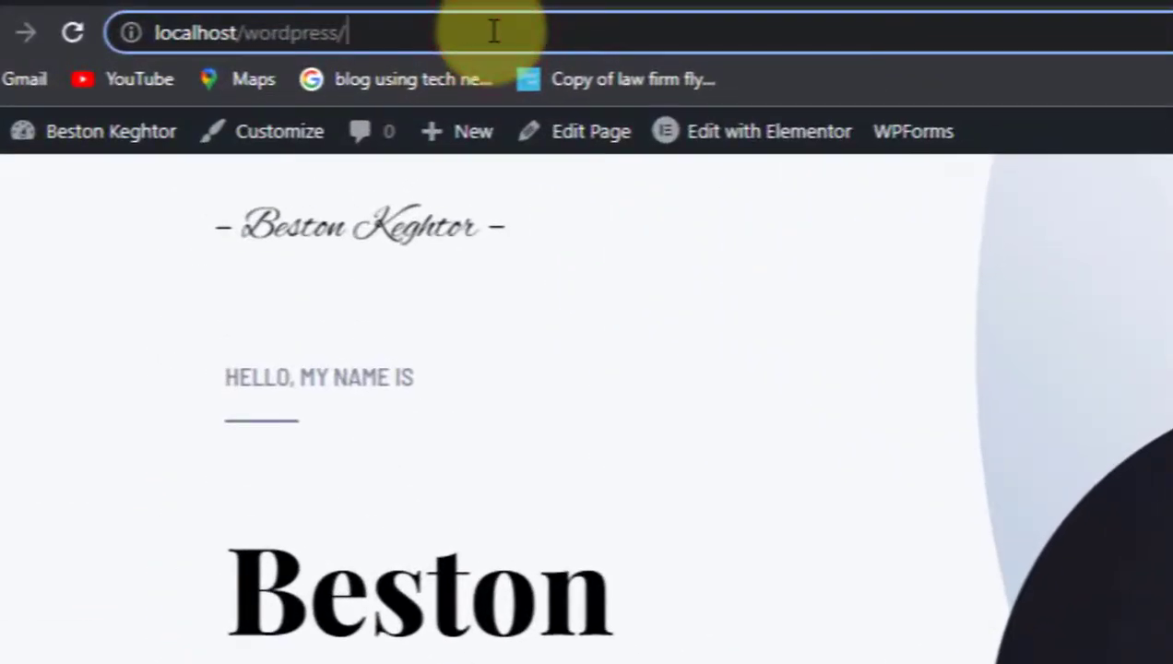
type("li")
key("BackSpace")
type("ogin")
key("Return")
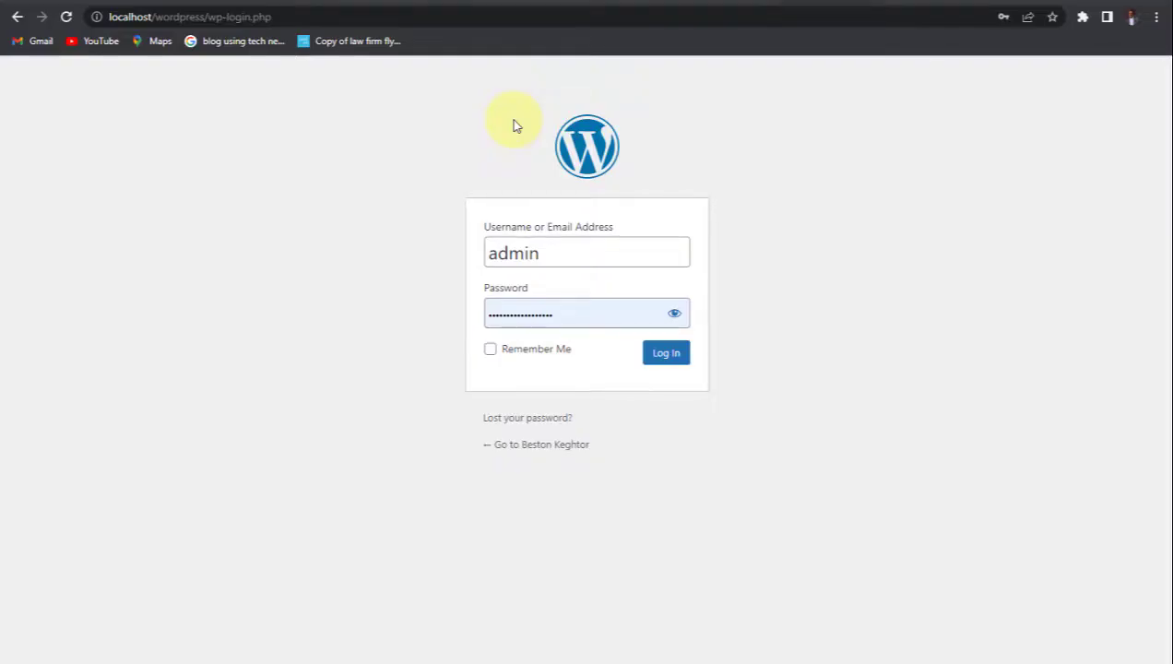
left_click(668, 355)
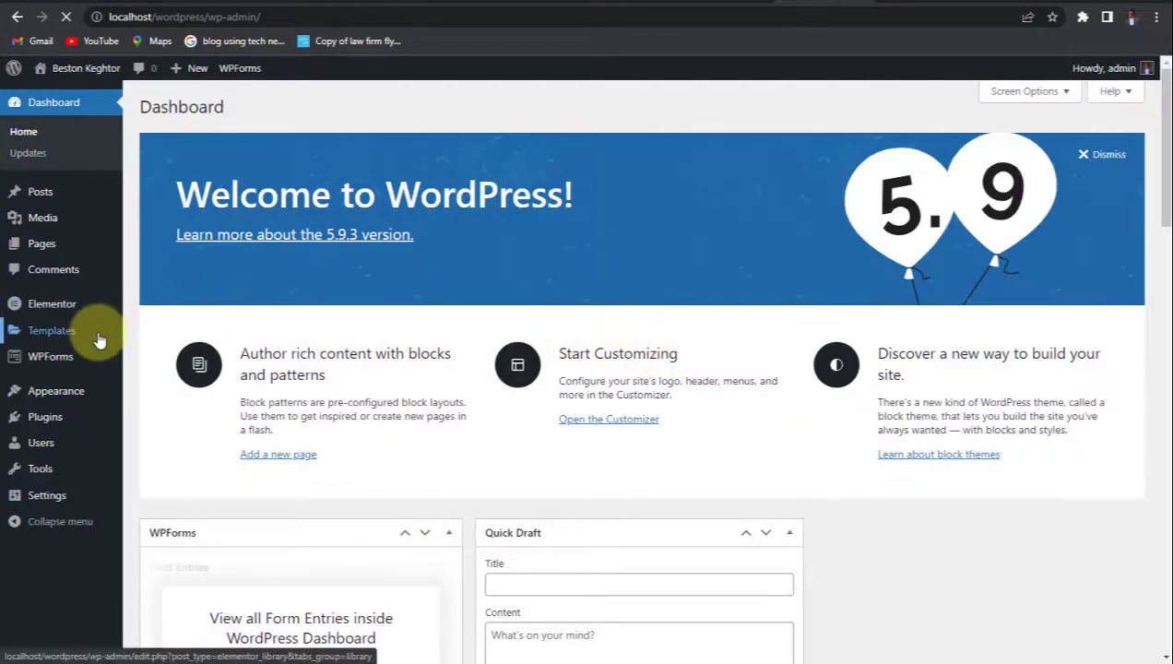
Search Add New plugins for 'wpvivid', then install and activate Migration, Backup, Staging – WPvivid.
scroll(97, 346, "down", 1)
mouse_move(51, 354)
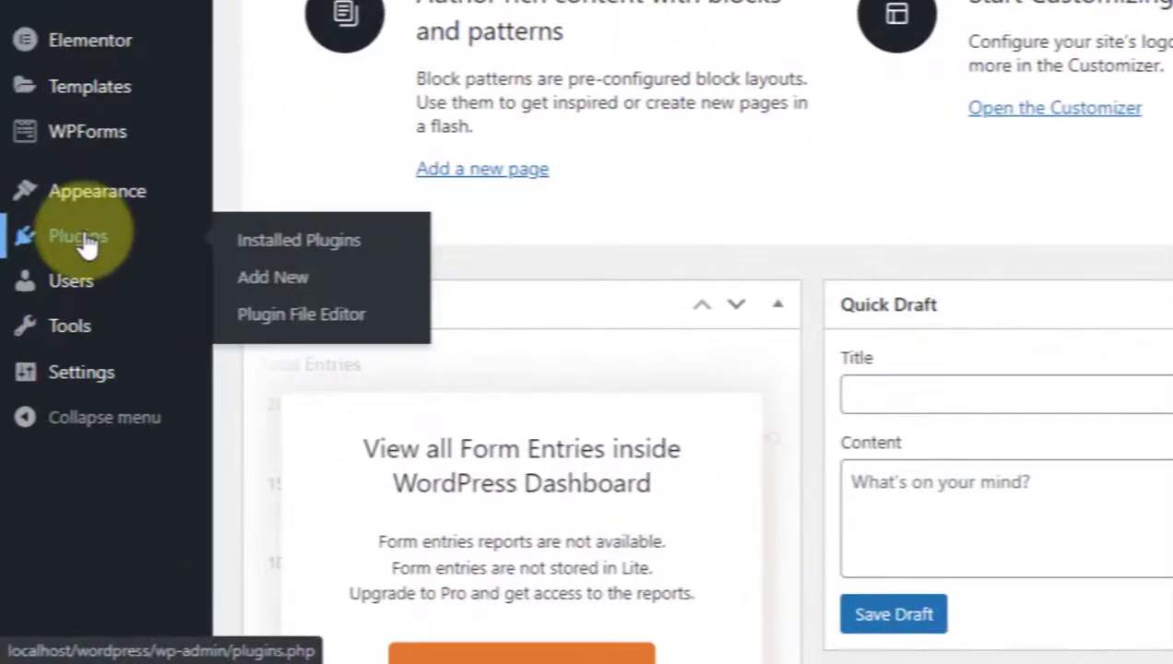
left_click(273, 276)
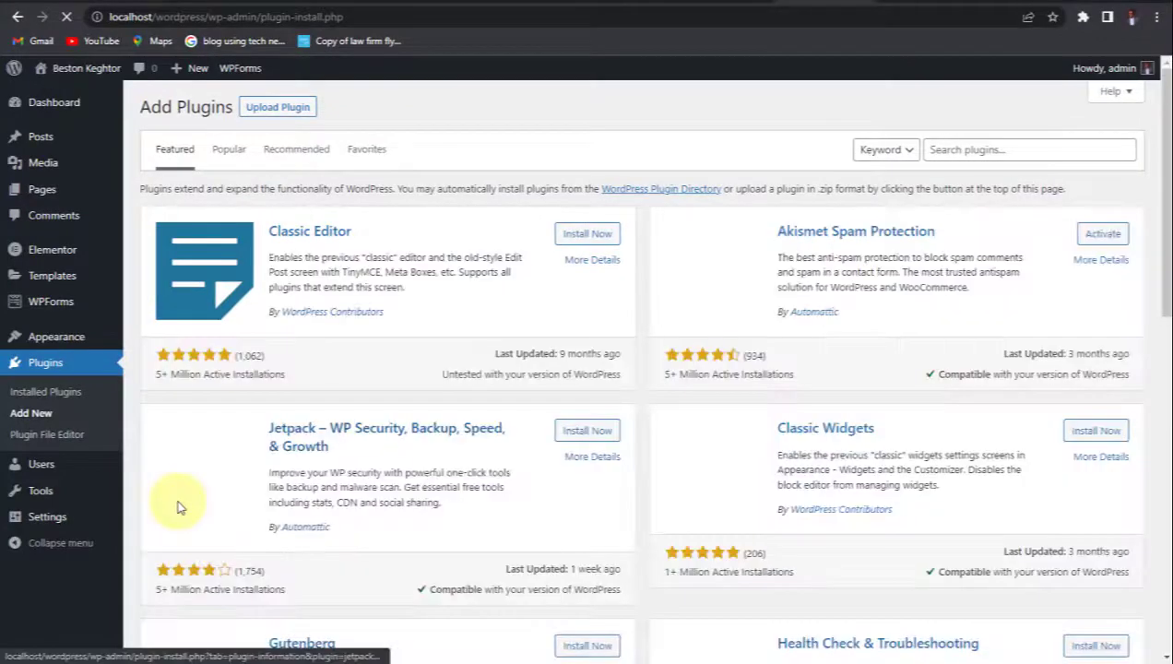
left_click(978, 149)
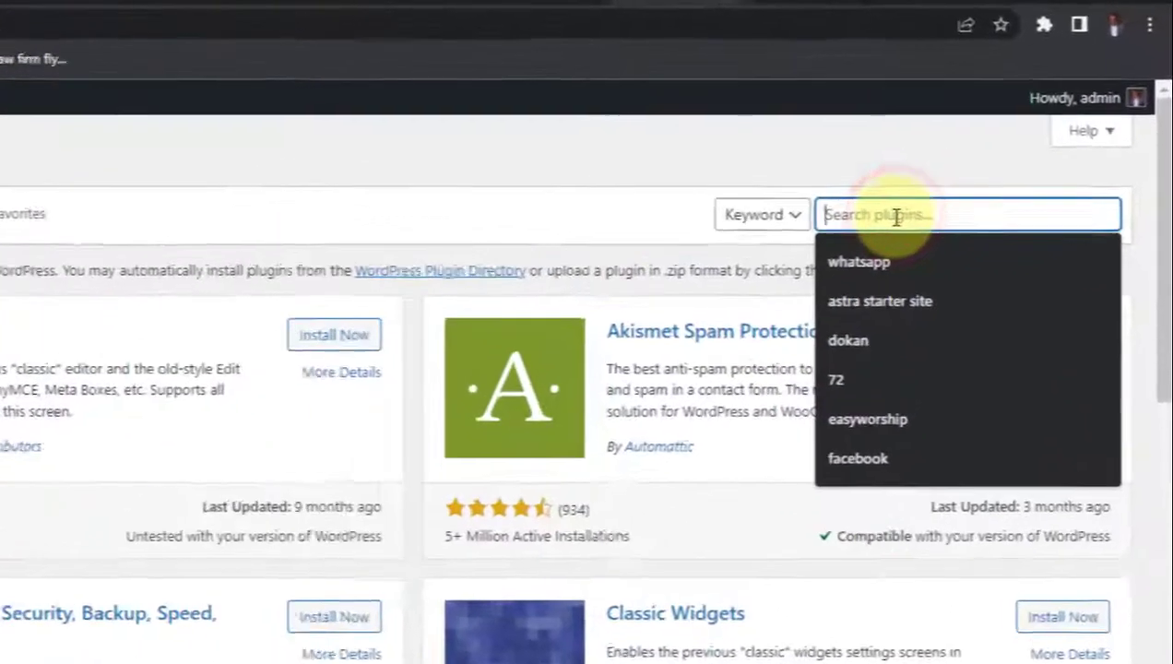
type("wp")
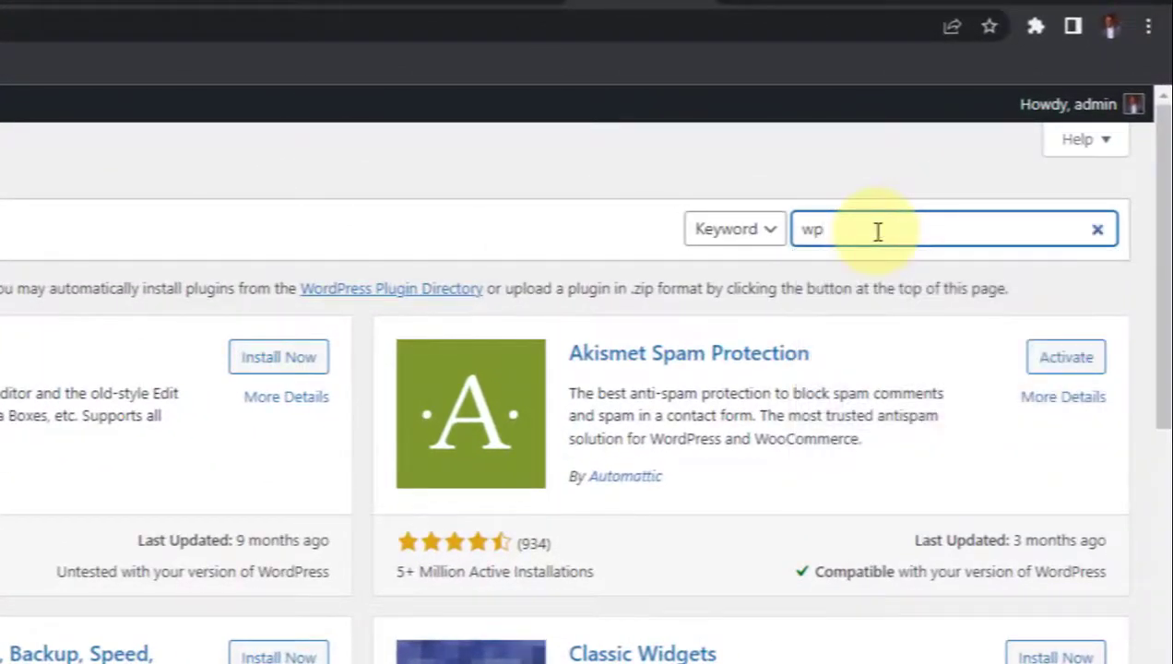
type("vivid")
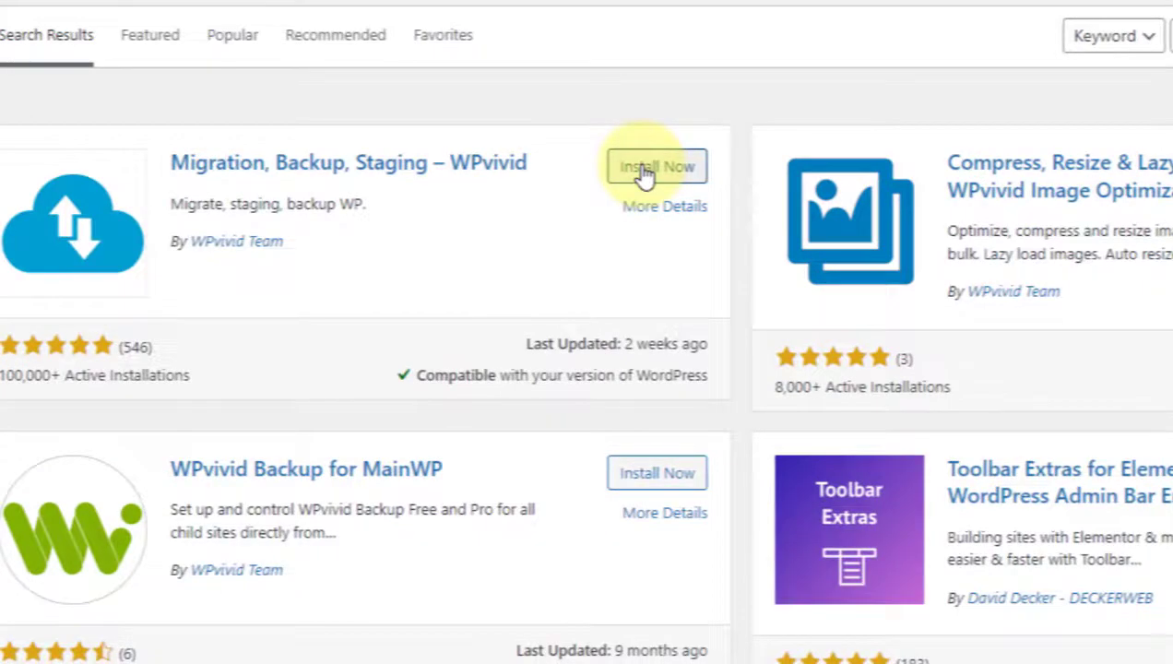
left_click(276, 362)
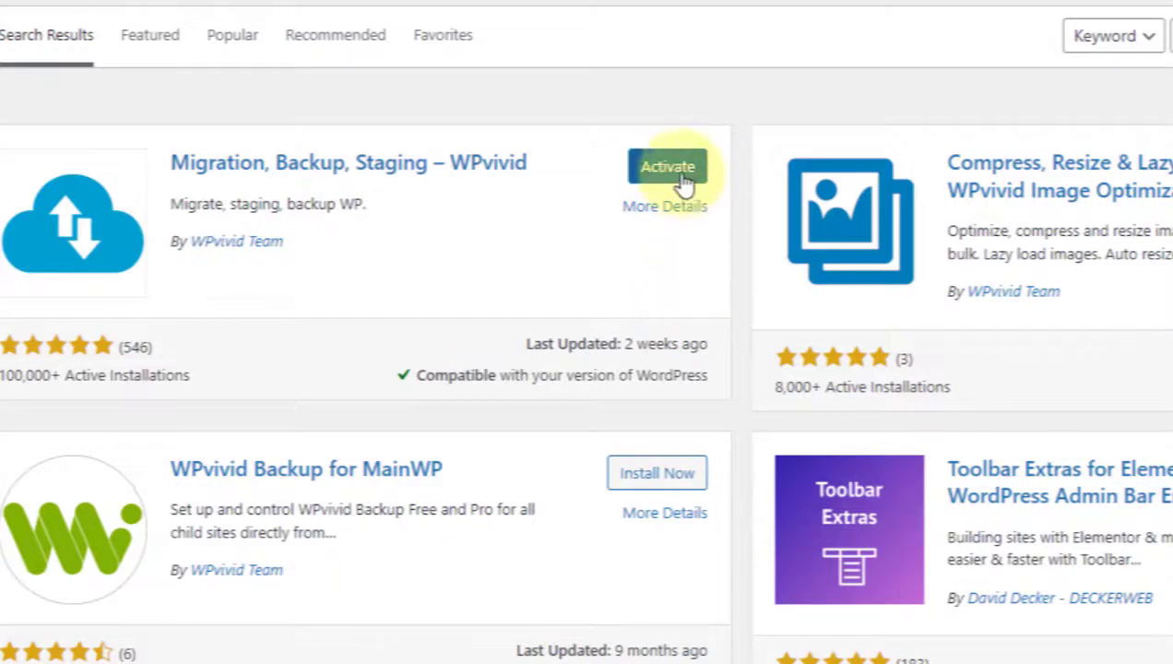
left_click(680, 171)
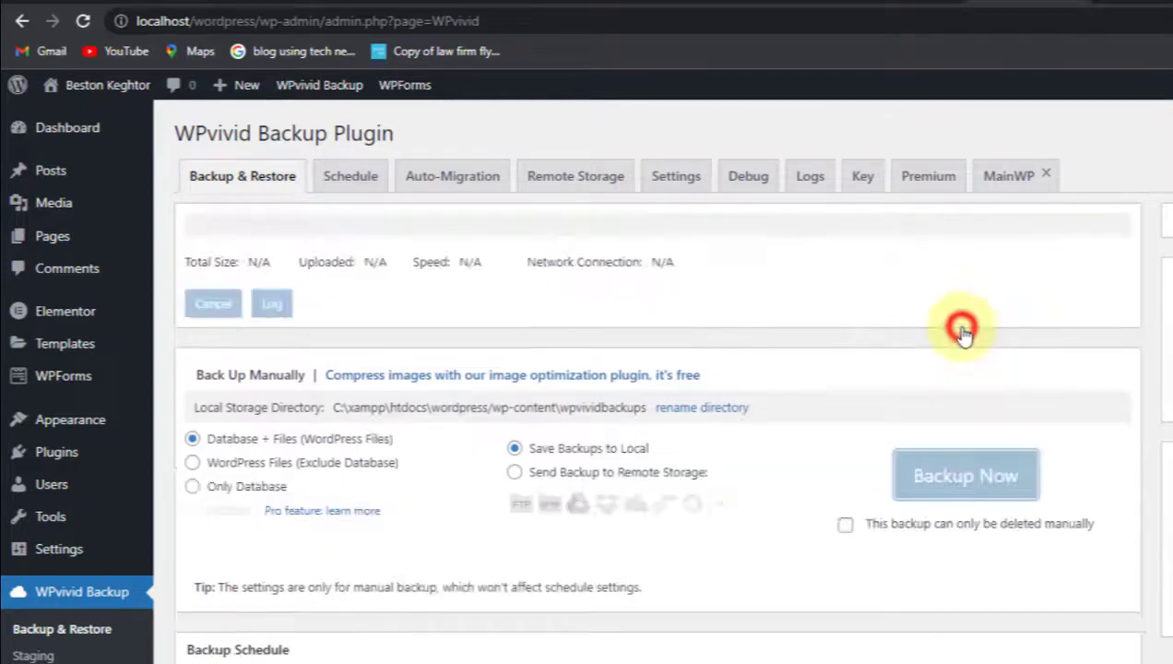
Wait for the Database + Files backup to finish, scrolling the WPvivid page while it runs.
scroll(903, 378, "down", 2)
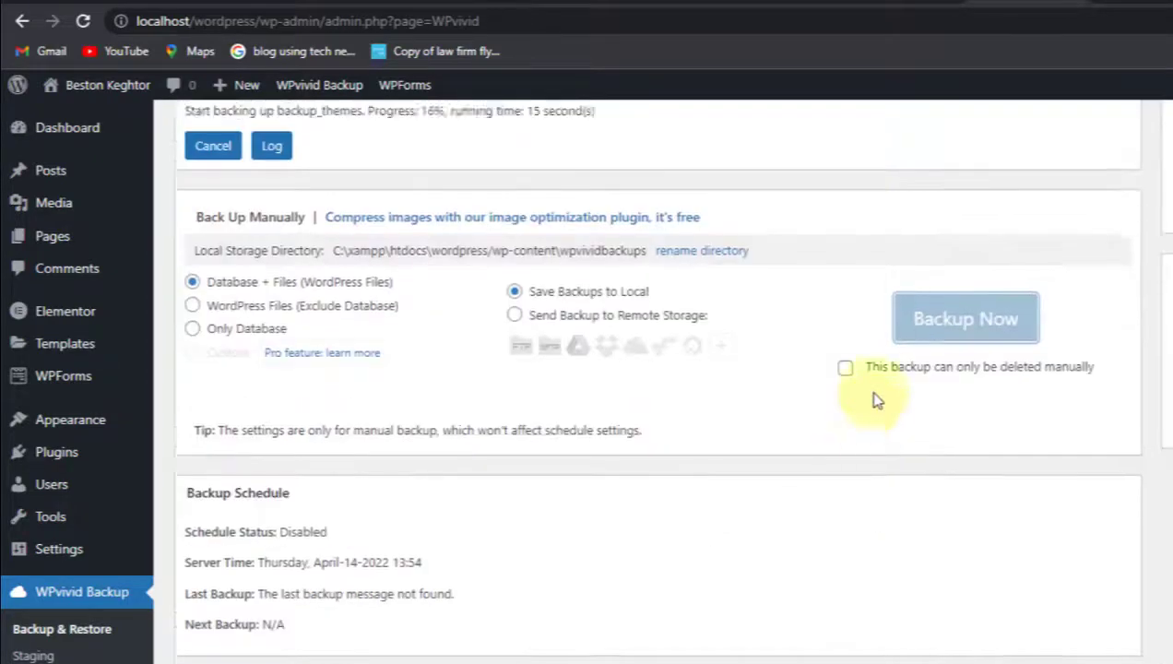
scroll(876, 396, "up", 2)
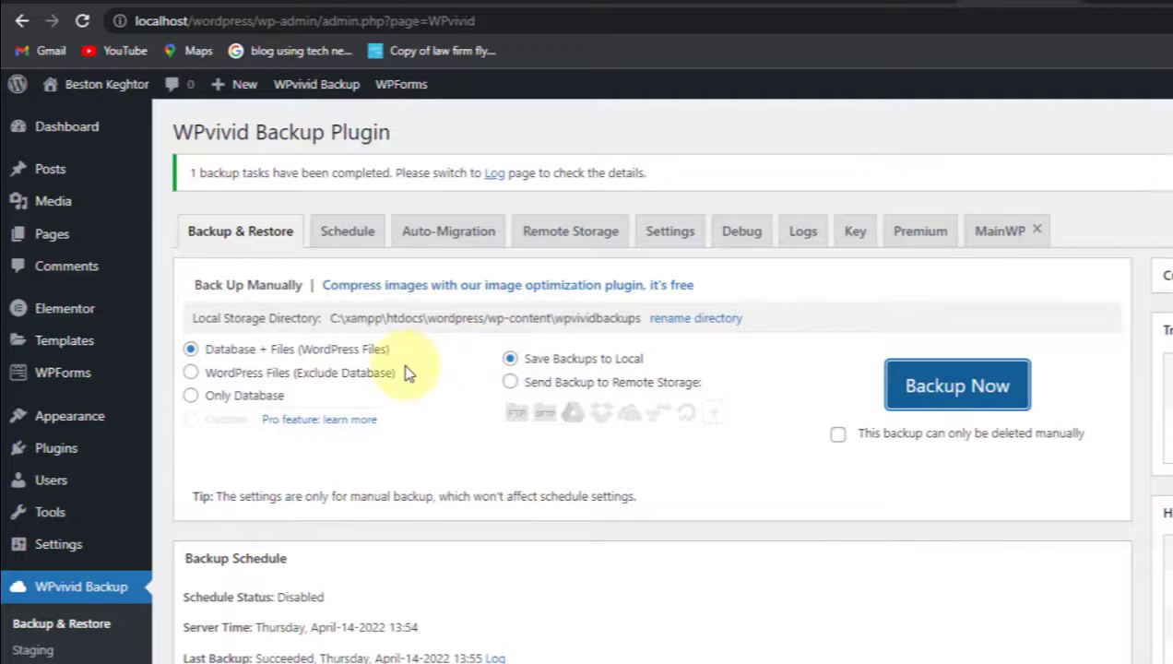
Download the new 50.91 MB backup_all.zip from the WPvivid Backups list.
scroll(407, 371, "down", 5)
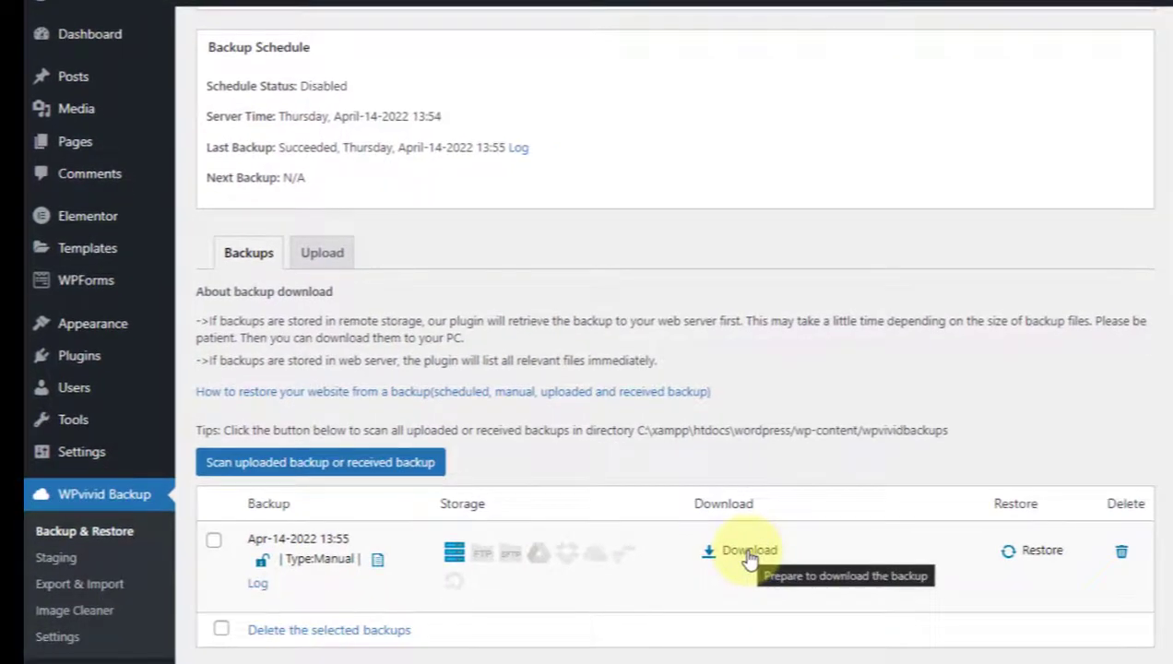
left_click(735, 617)
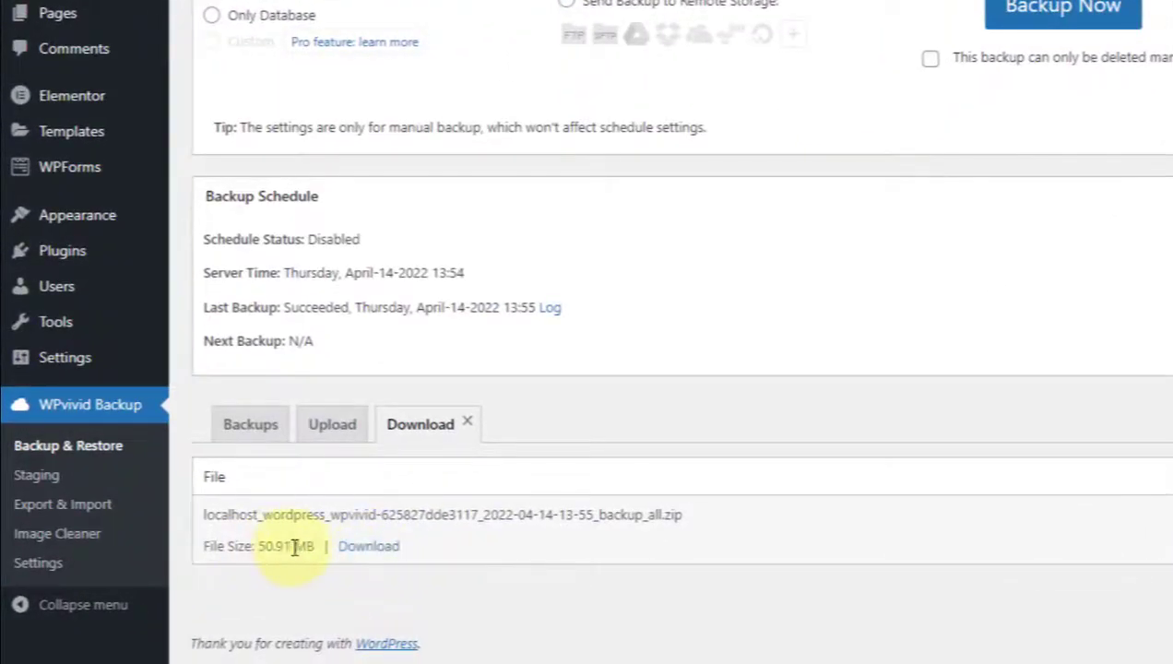
left_click(358, 551)
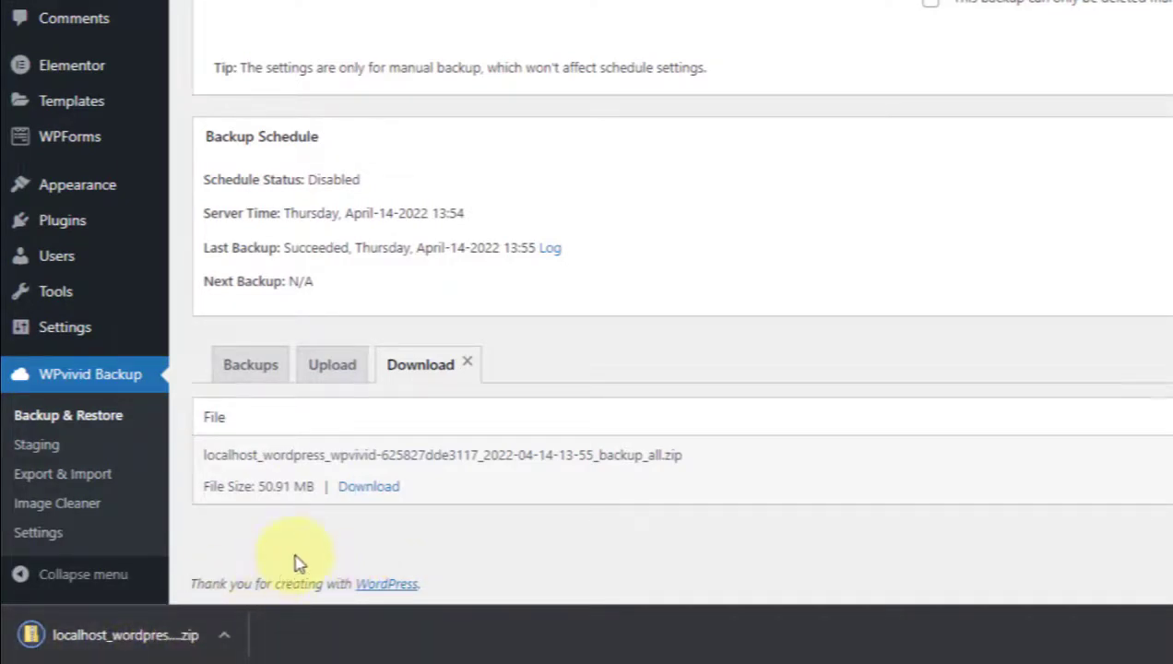
scroll(300, 562, "up", 3)
Deactivate the local WPvivid Backup Plugin, then switch to the bestonkeghtor.com dashboard tab.
mouse_move(72, 260)
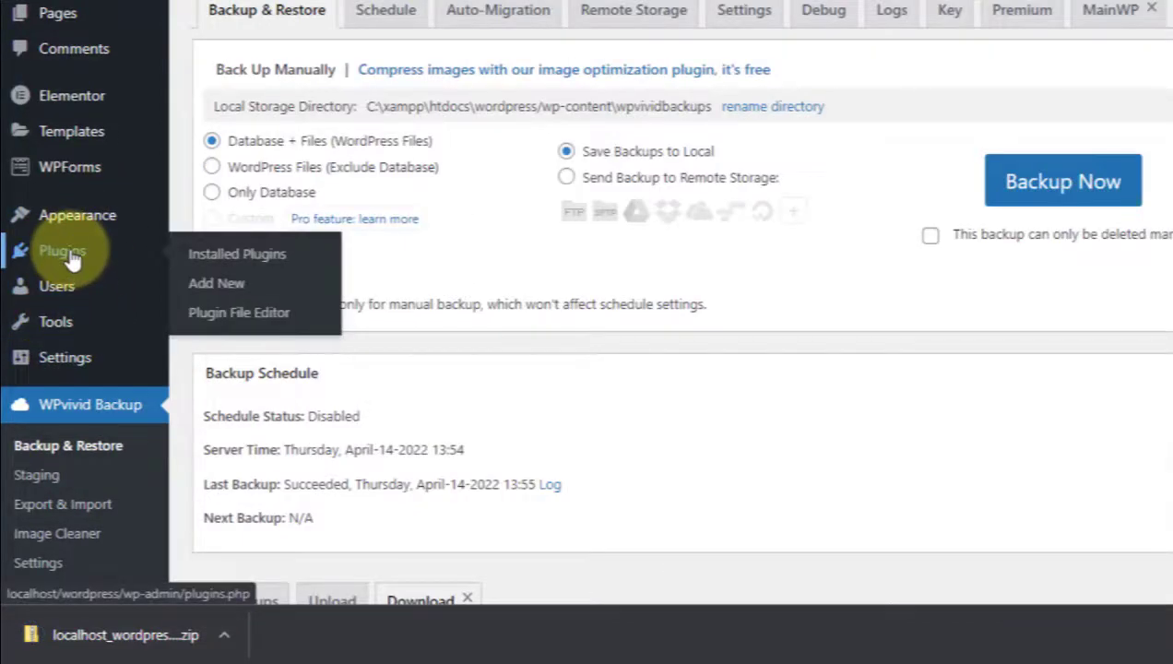
left_click(72, 260)
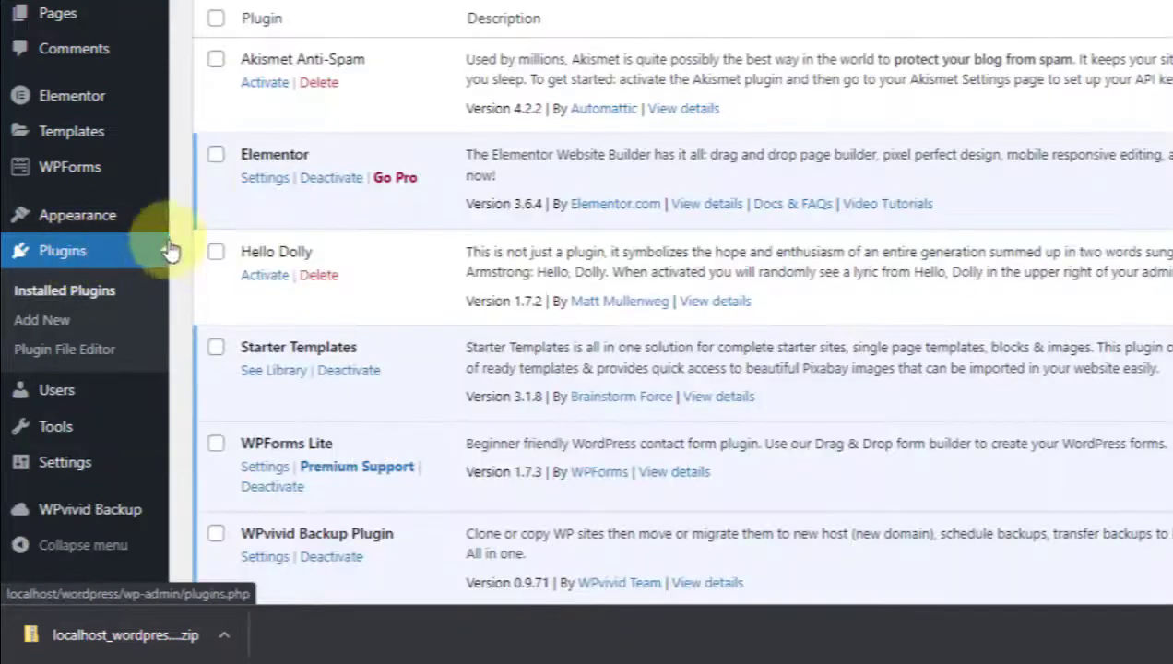
scroll(304, 222, "down", 1)
scroll(268, 249, "down", 3)
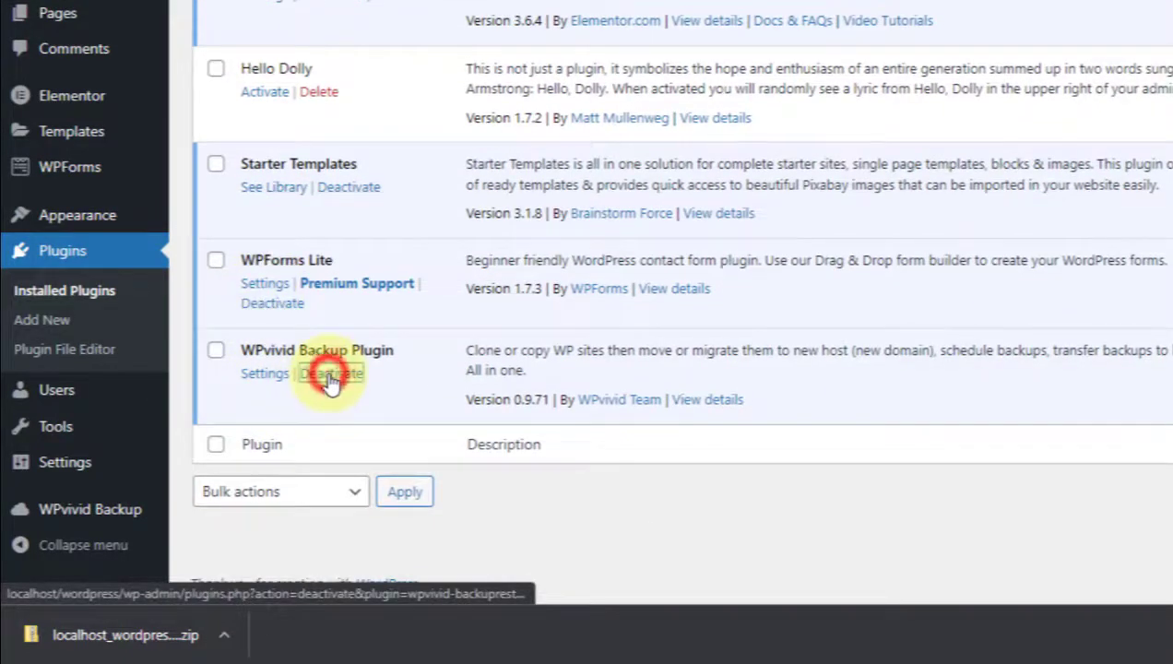
left_click(330, 376)
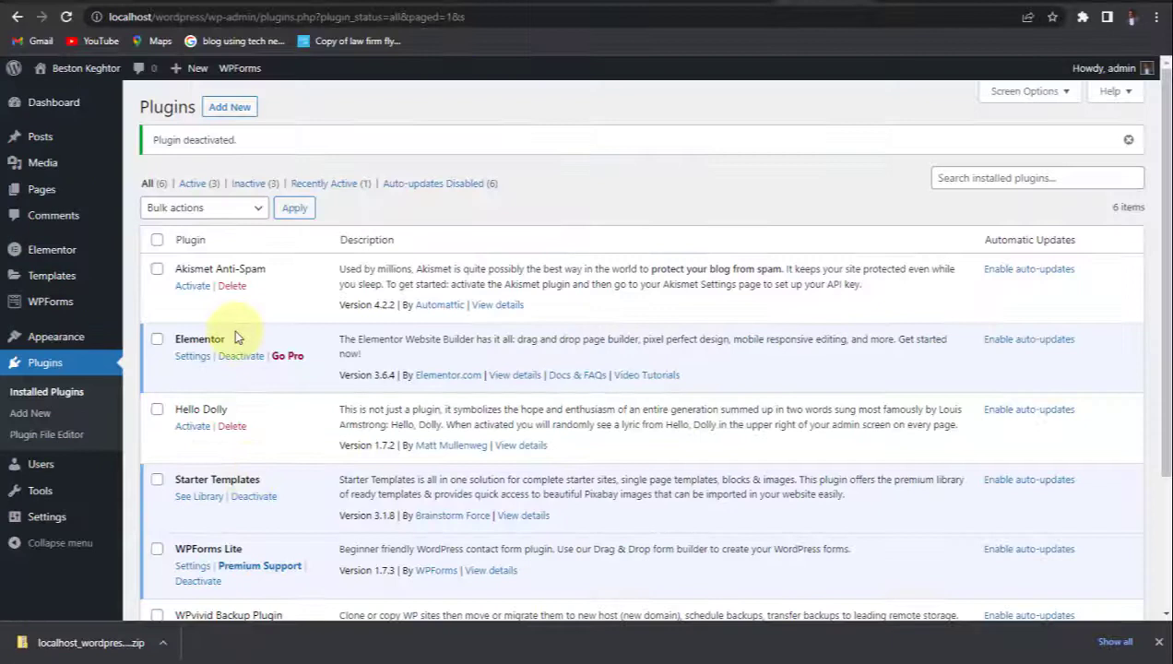
left_click(898, 4)
left_click(410, 17)
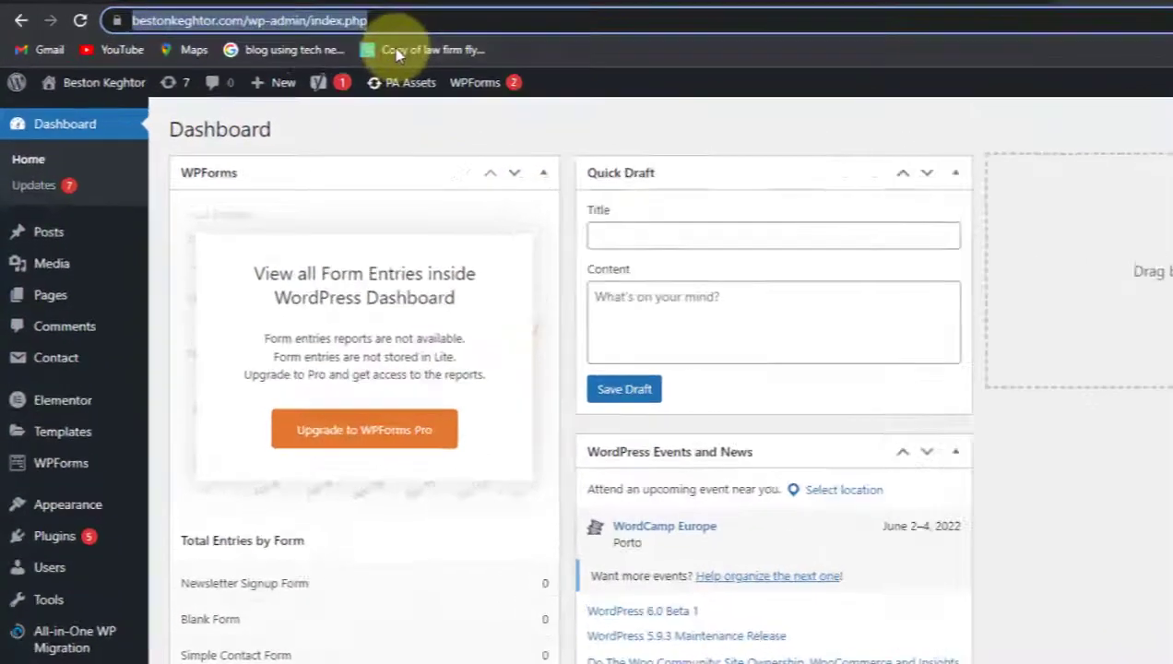
left_click(394, 19)
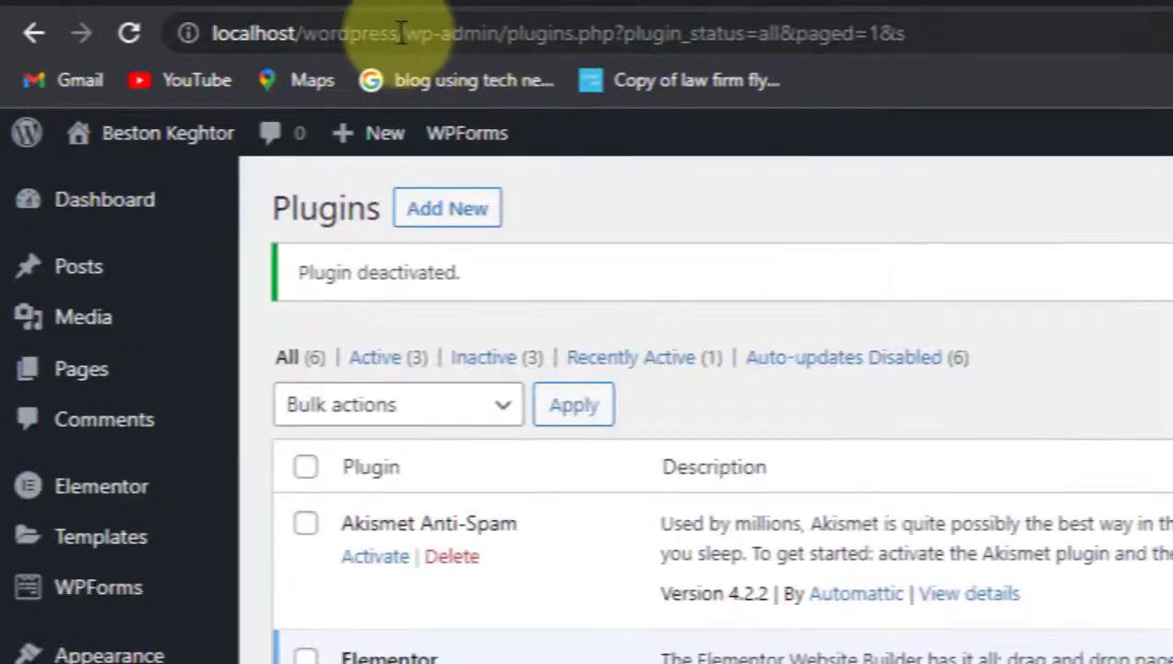
left_click_drag(398, 33, 301, 33)
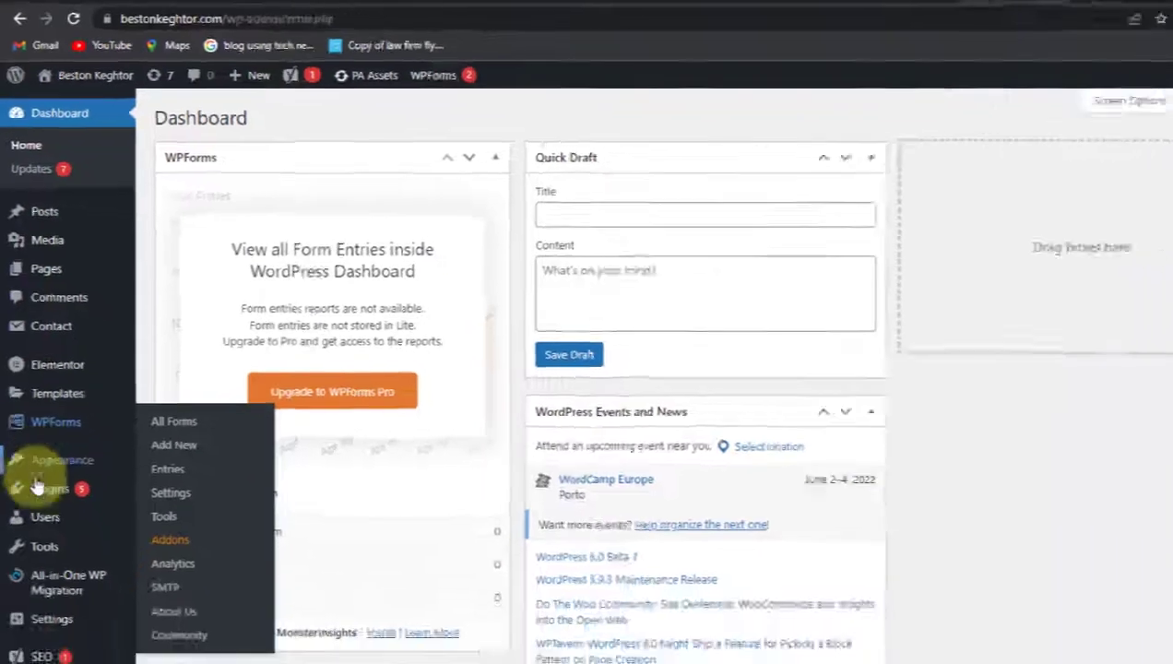
mouse_move(28, 447)
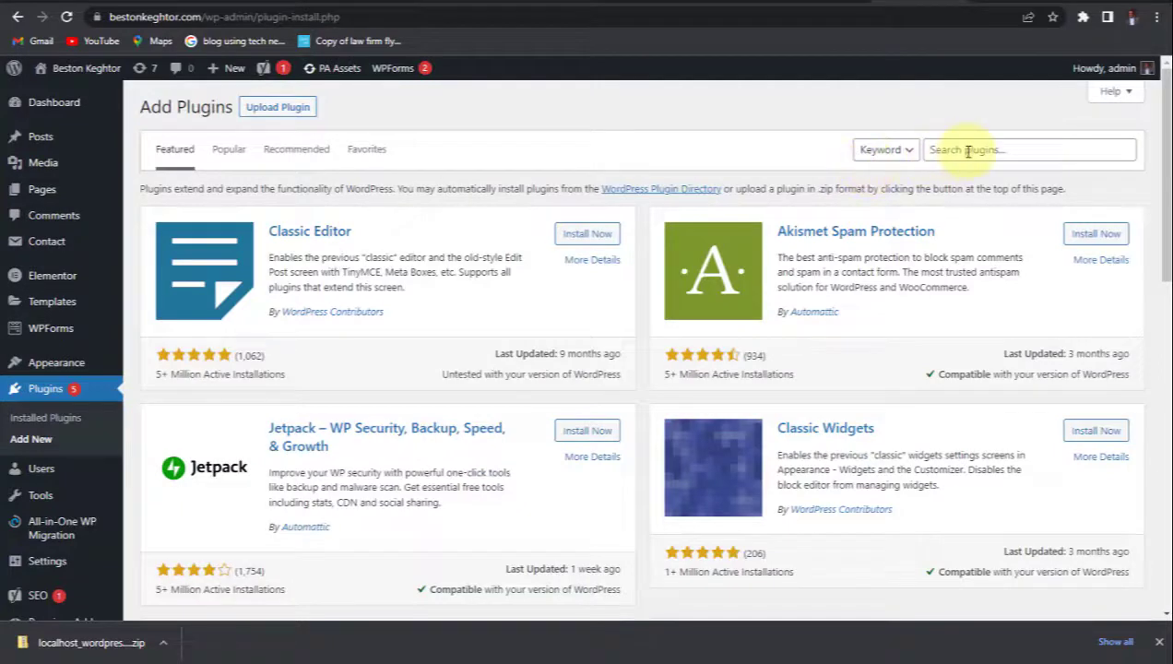
On the live site, search 'wpvivid' and install and activate Migration, Backup, Staging – WPvivid.
left_click(968, 150)
type("wp")
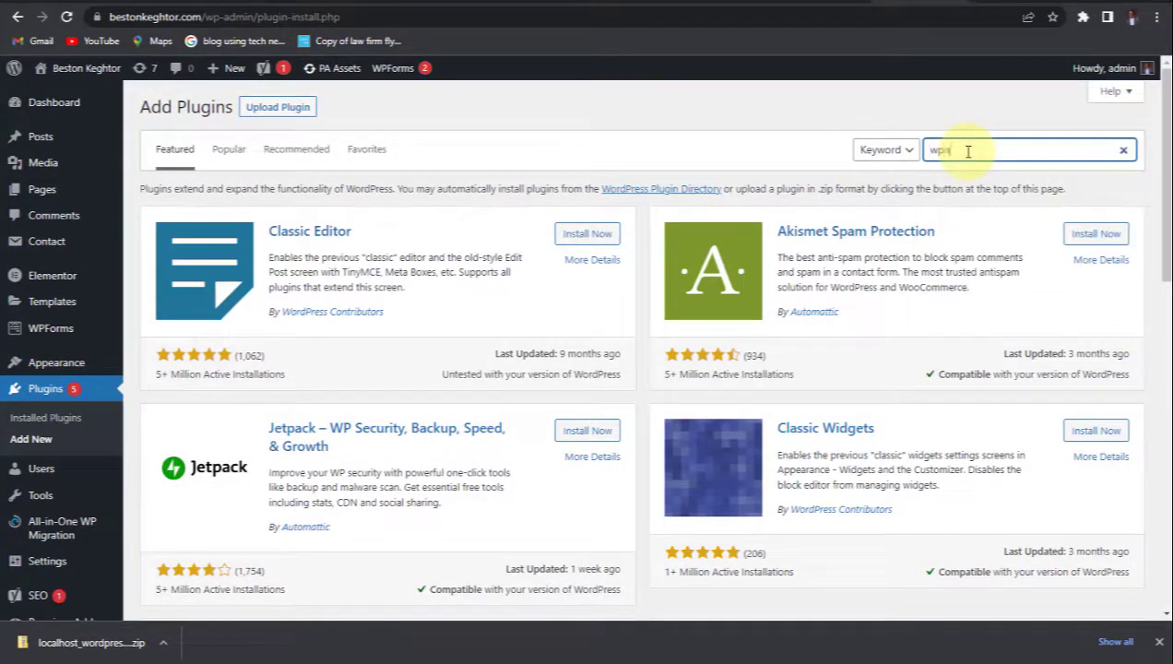
type("vivid")
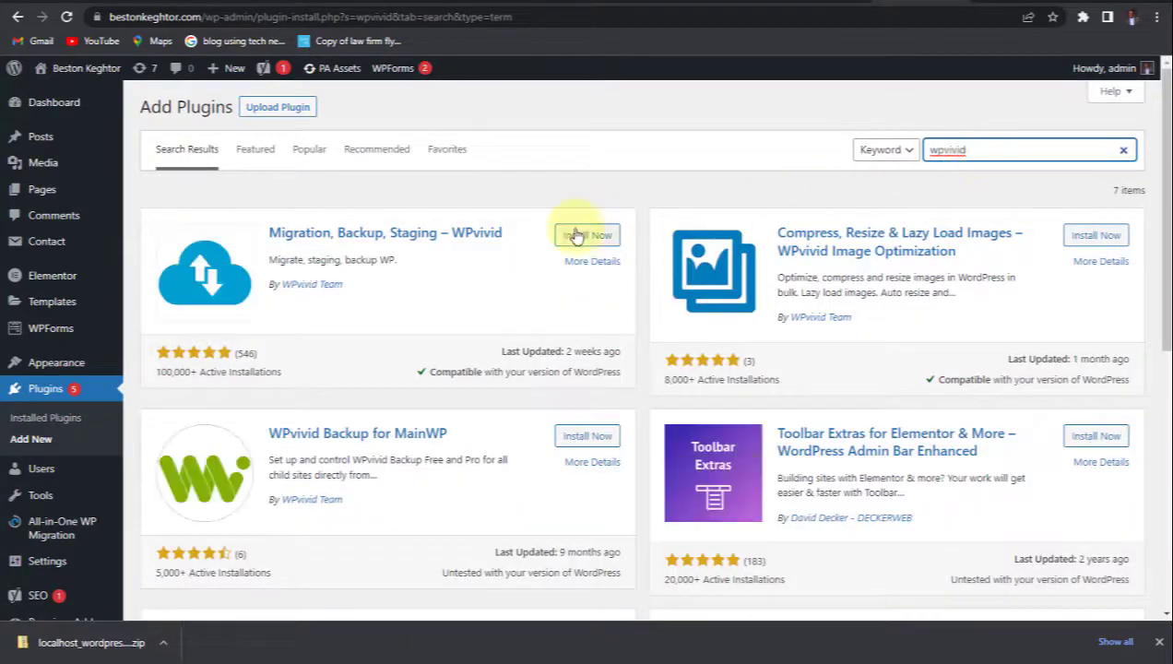
left_click(579, 235)
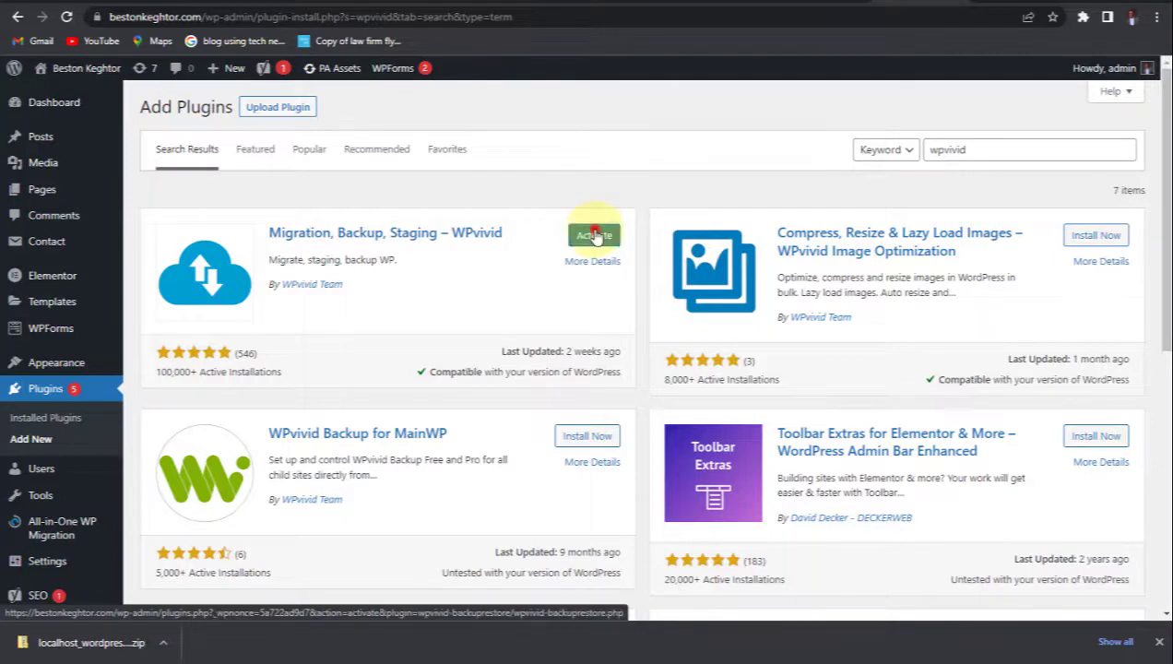
left_click(595, 237)
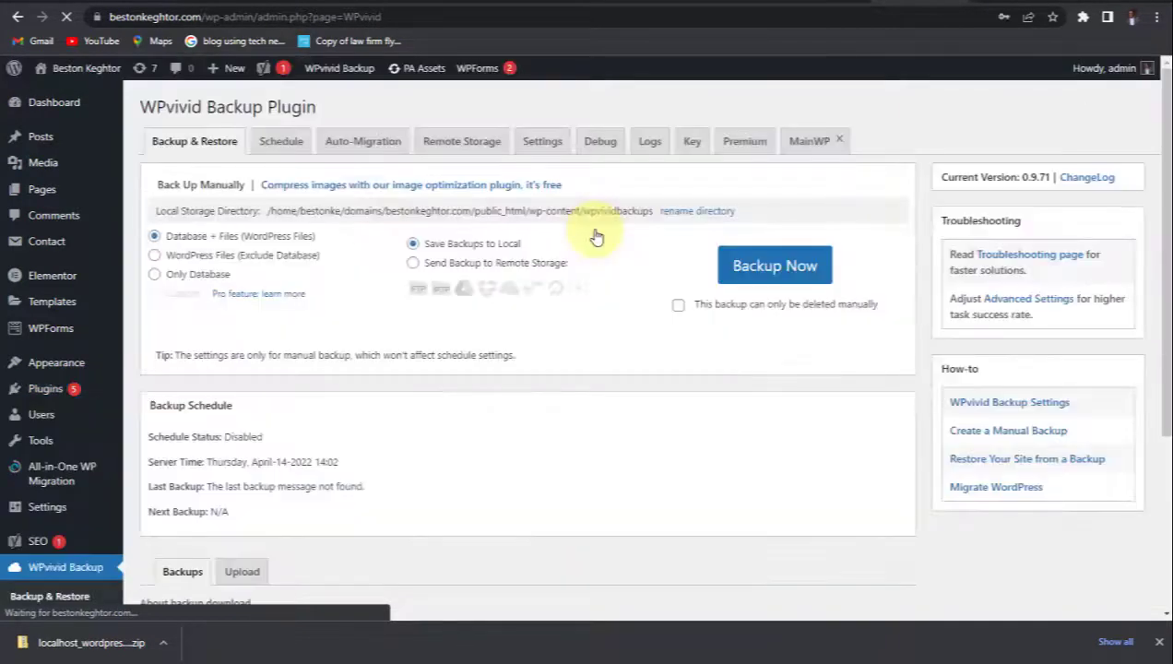
Upload the localhost backup zip from Downloads through WPvivid's Upload tab and acknowledge completion.
scroll(645, 295, "down", 3)
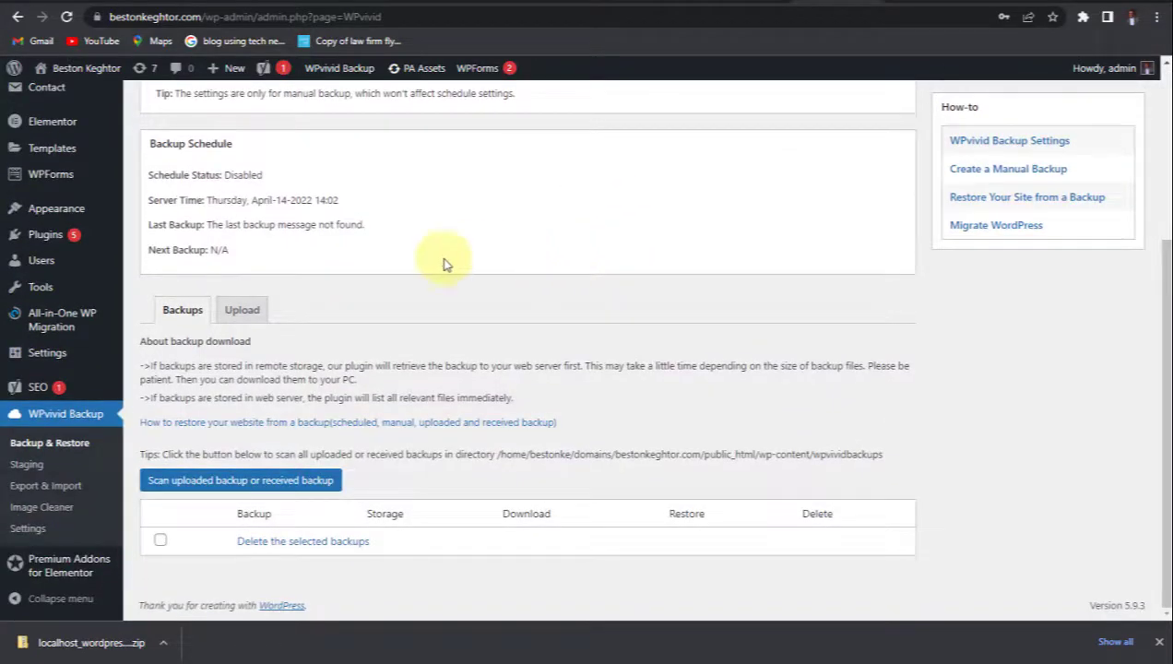
left_click(252, 314)
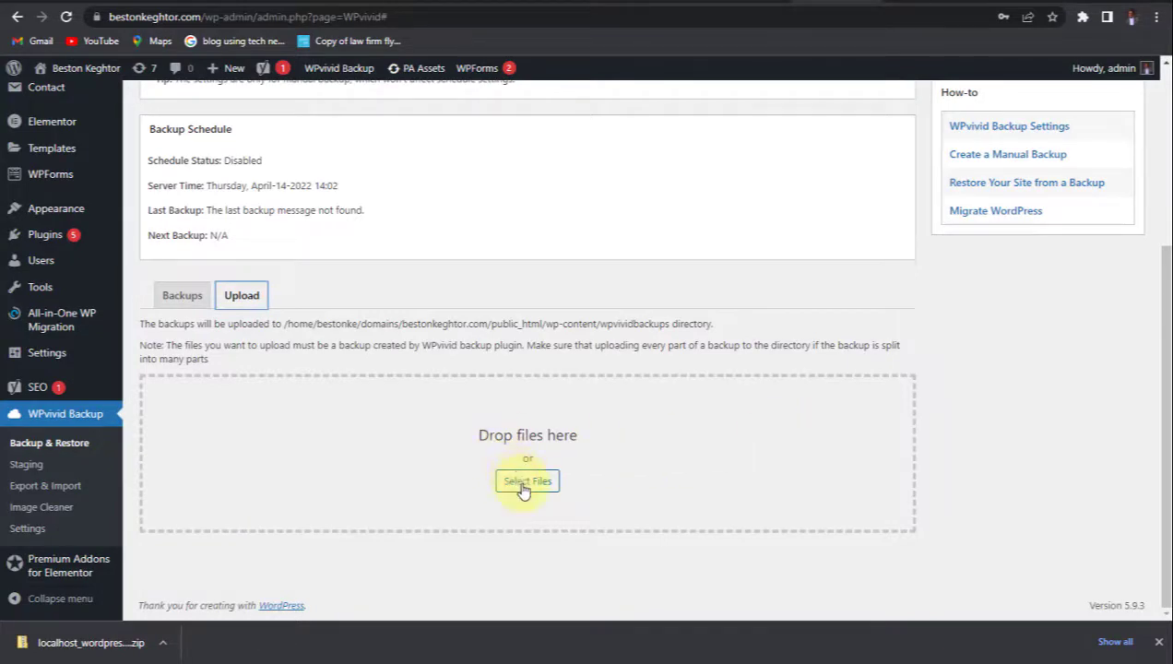
left_click(523, 481)
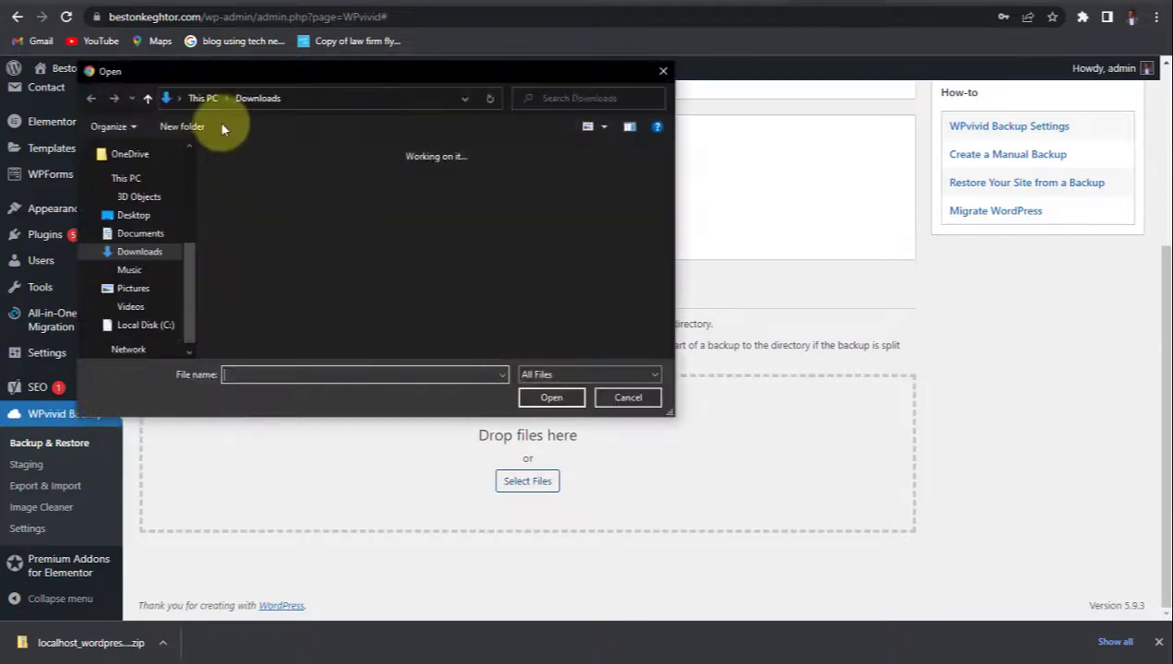
left_click(251, 212)
left_click(526, 403)
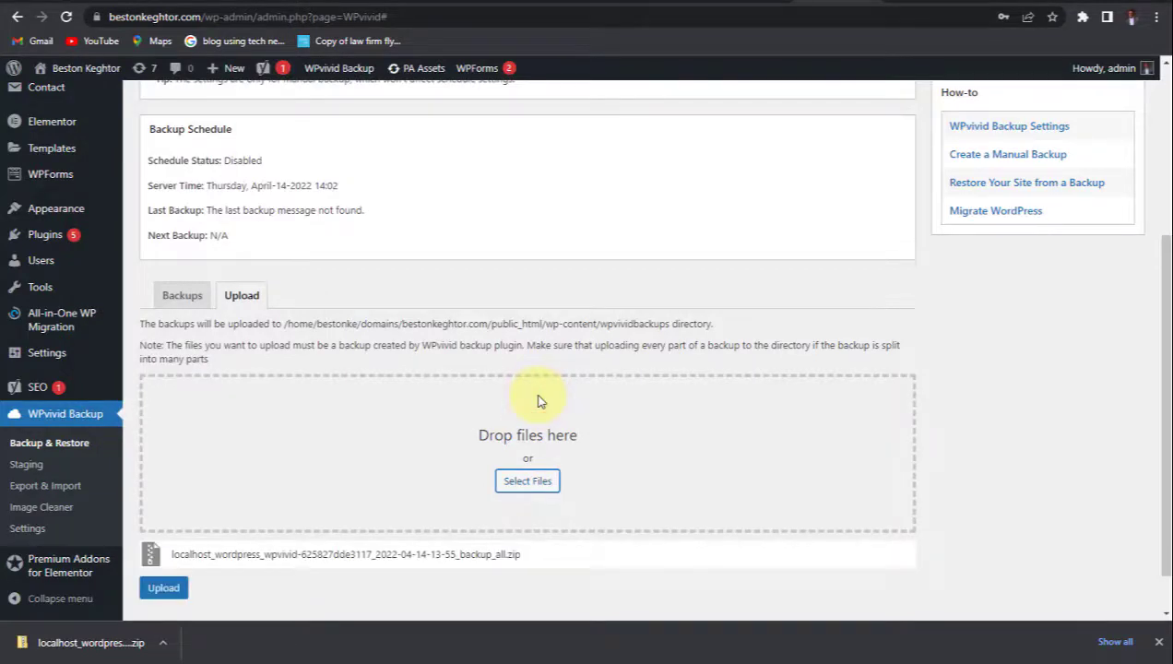
scroll(553, 424, "down", 1)
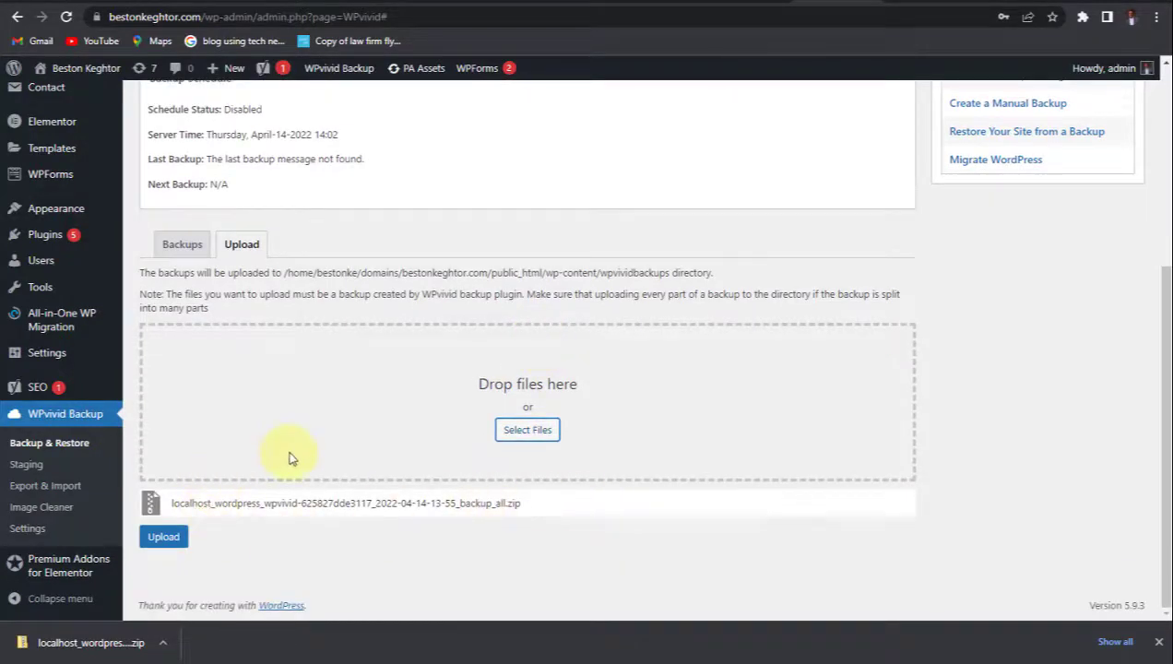
left_click(166, 544)
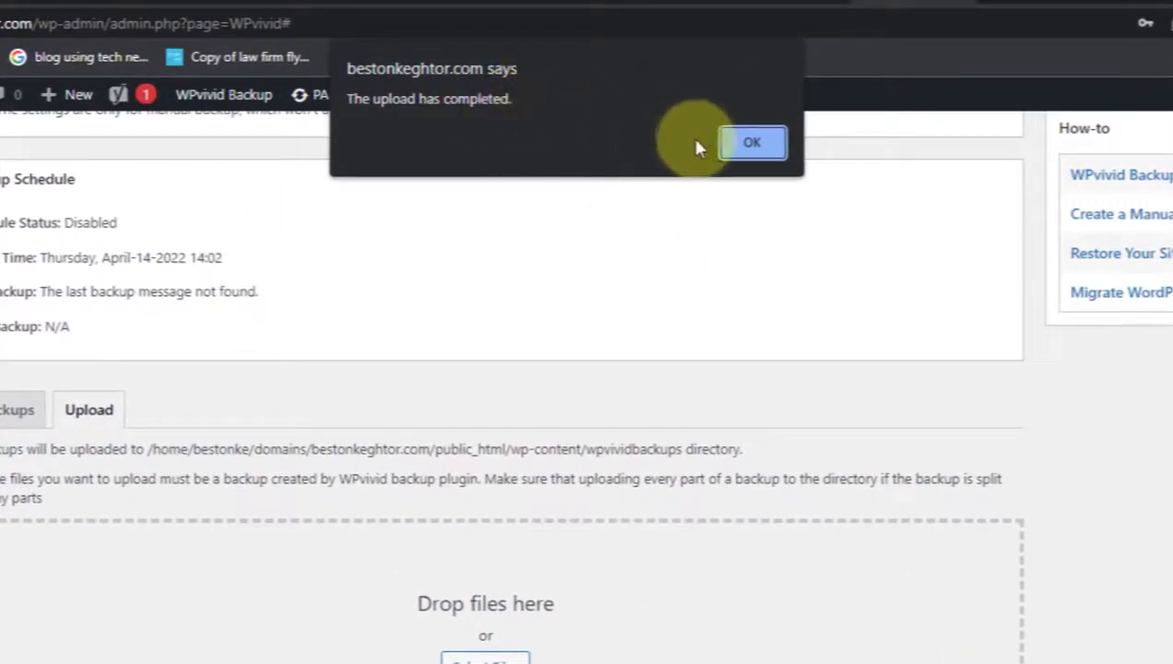
left_click(753, 146)
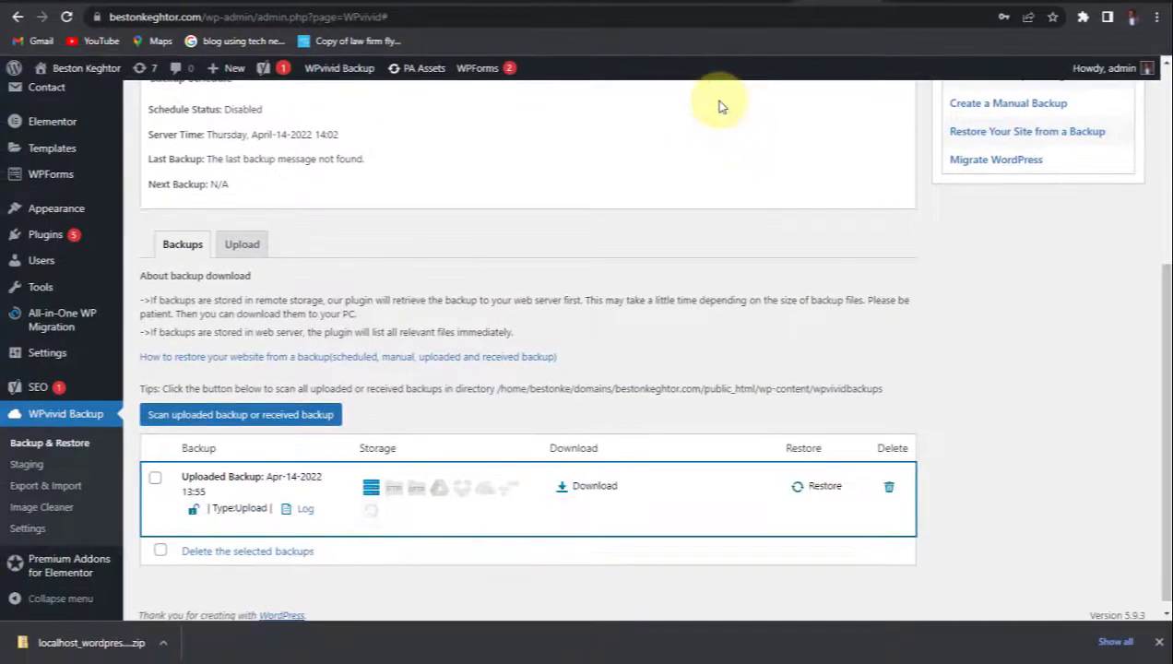
Restore the uploaded Apr-14-2022 13:55 backup and confirm the restore prompt.
left_click(823, 477)
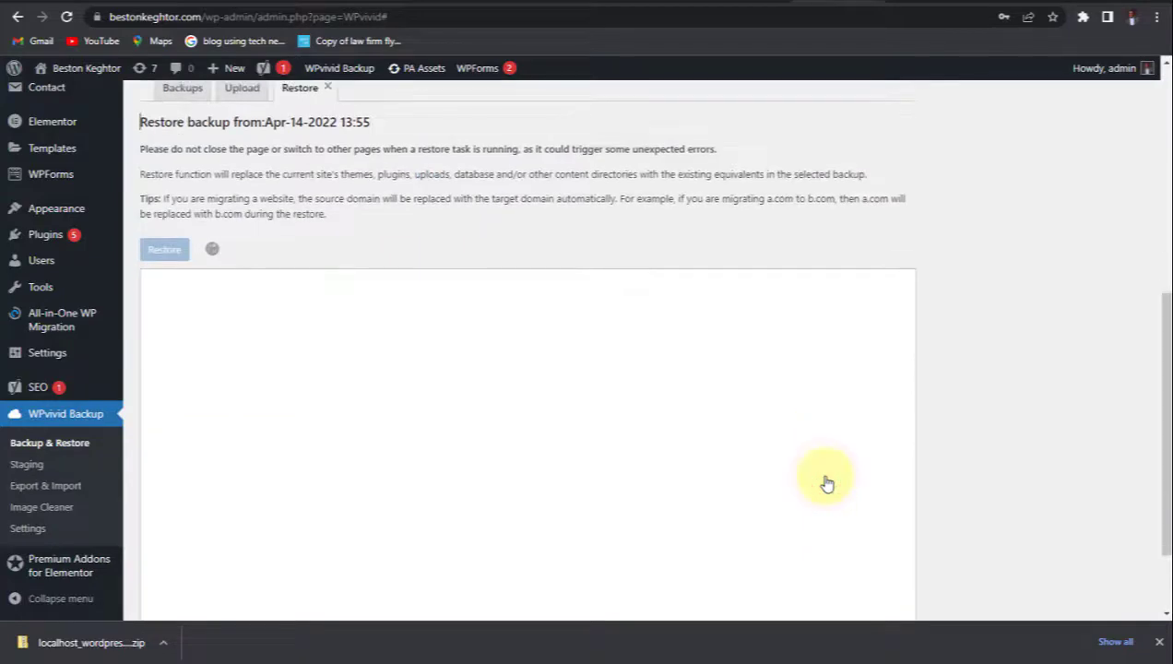
left_click(165, 290)
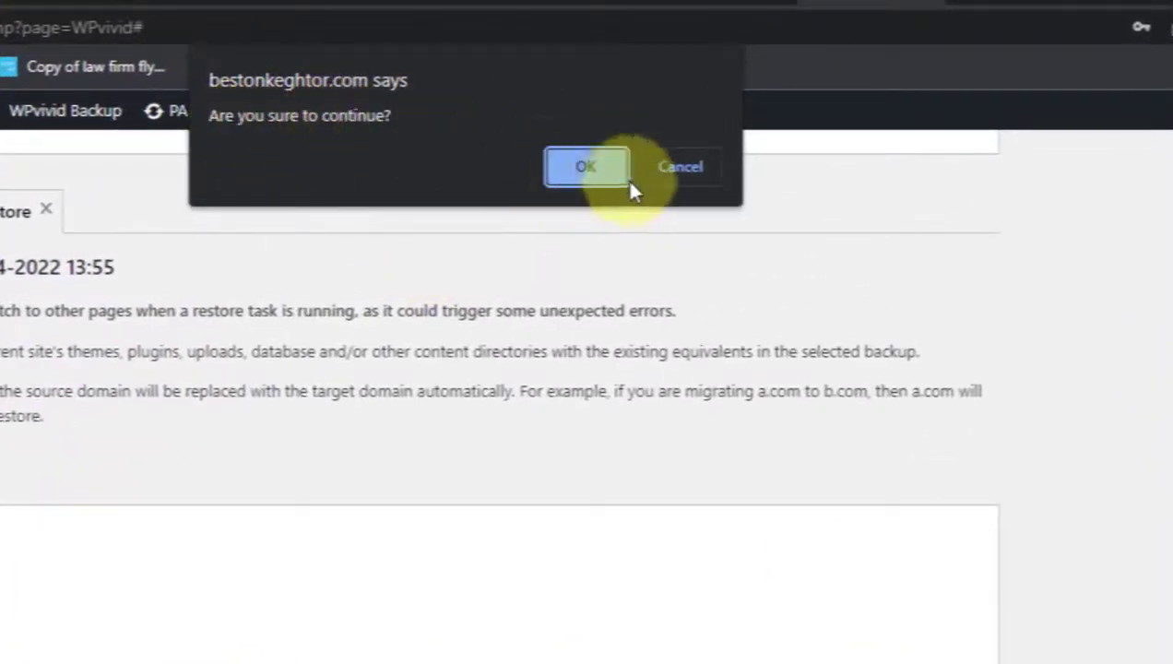
left_click(581, 171)
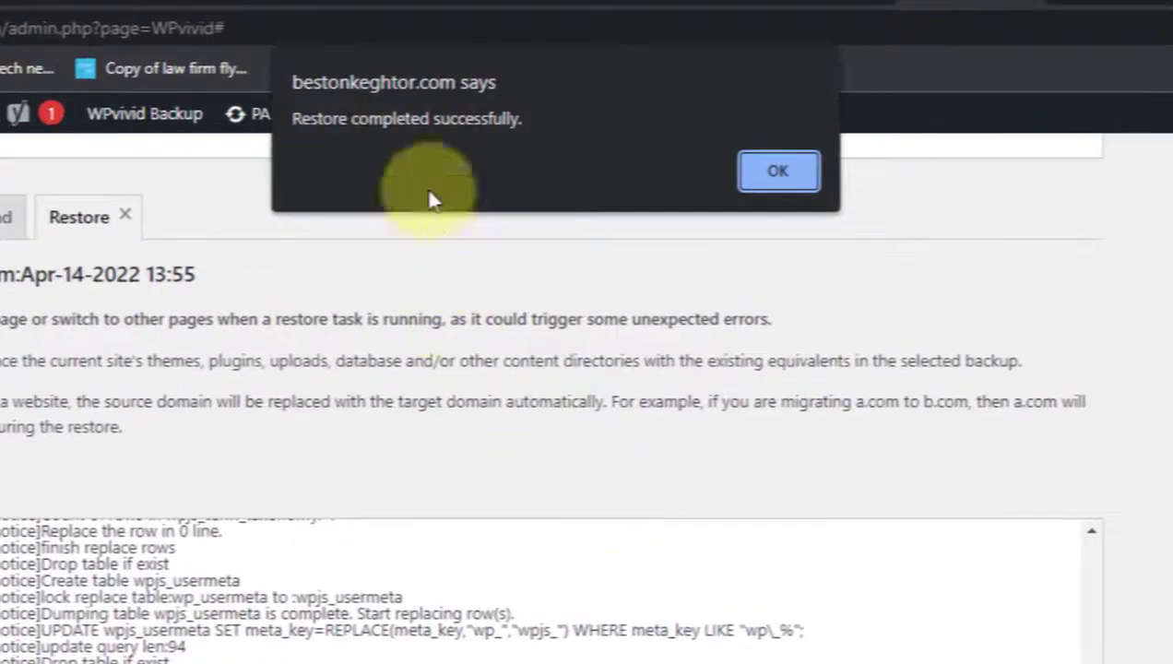
Dismiss the restore-complete alert and log back into the live admin with the account password.
left_click(785, 170)
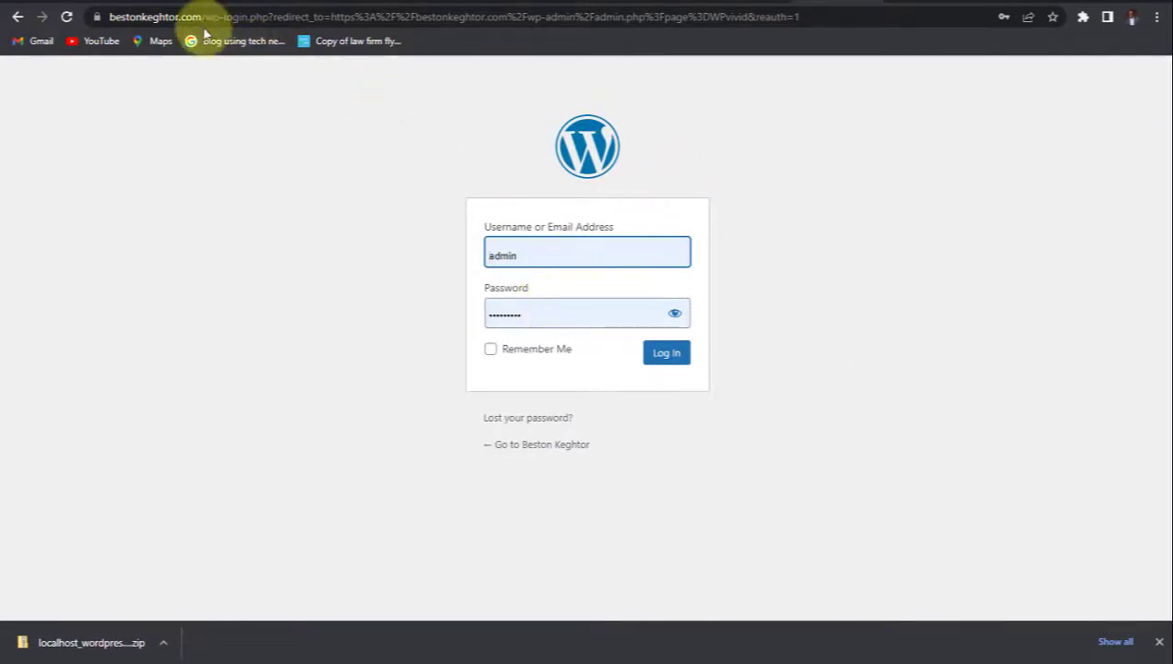
left_click_drag(203, 15, 108, 13)
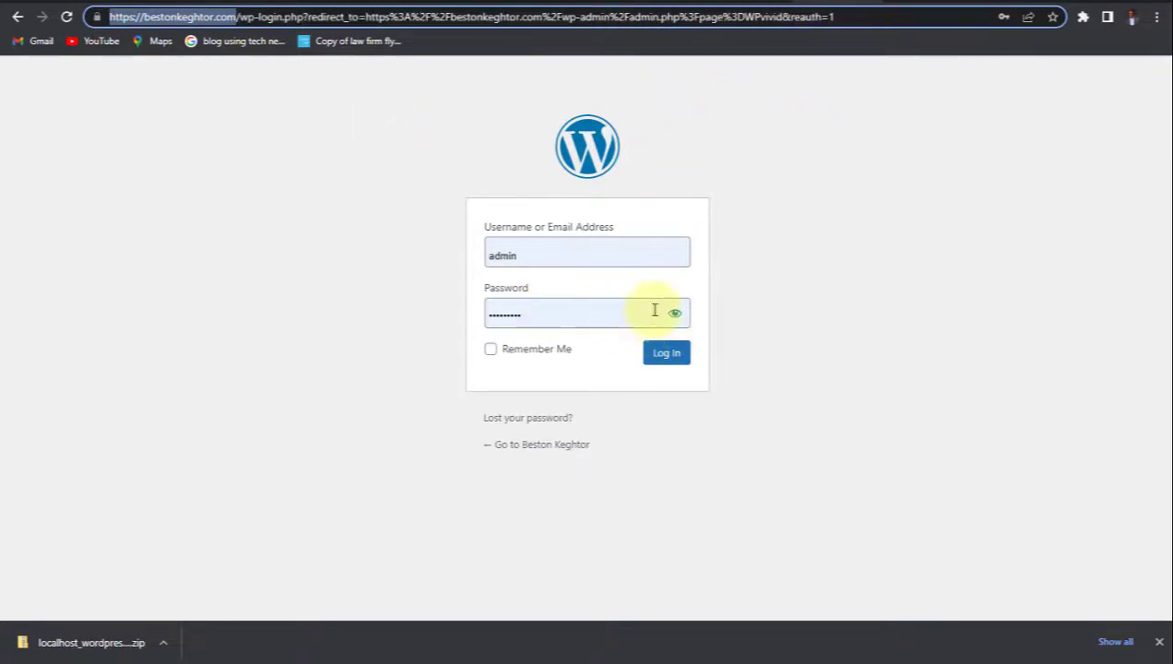
left_click(616, 317)
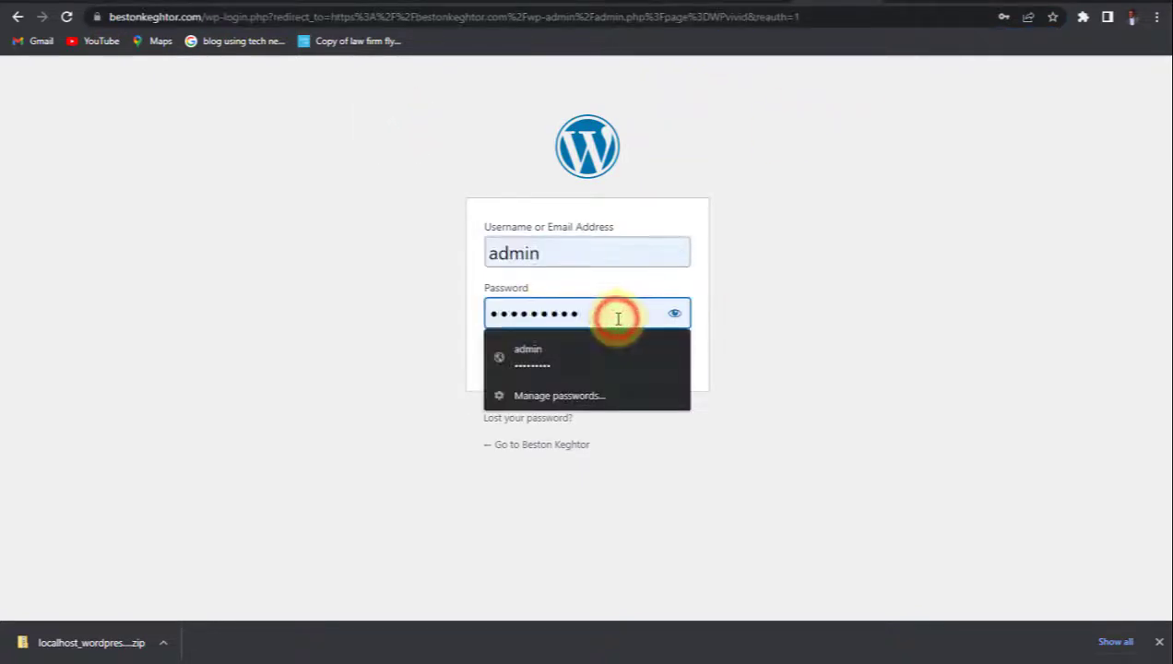
key("ctrl+a")
key("ctrl+v")
left_click(668, 357)
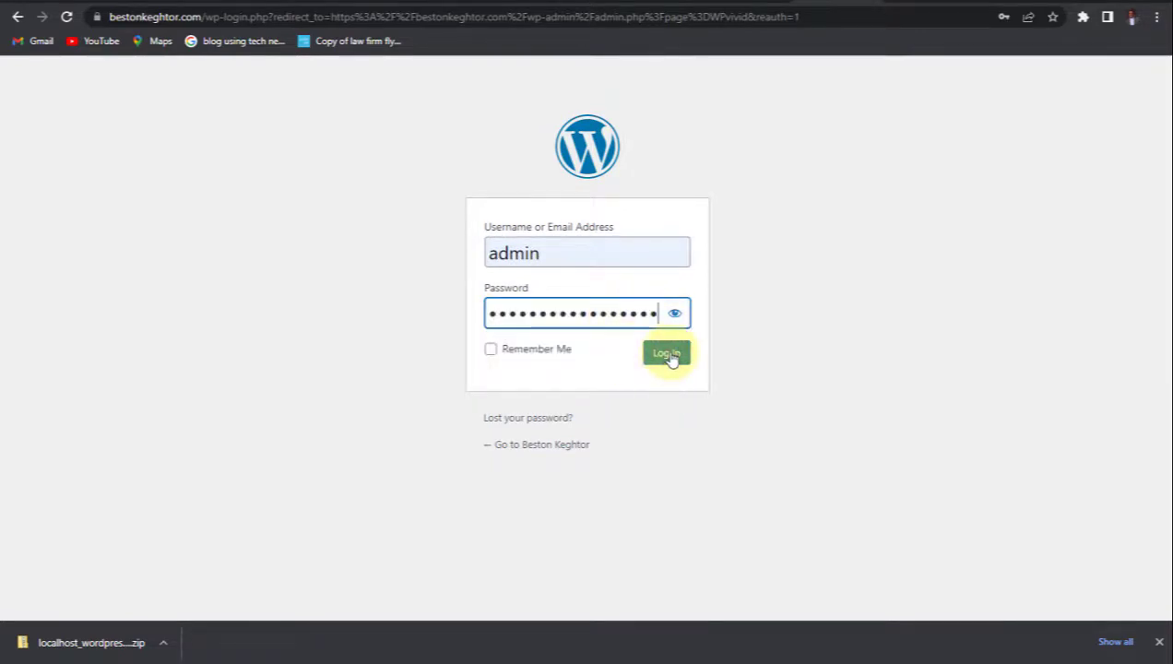
left_click(670, 357)
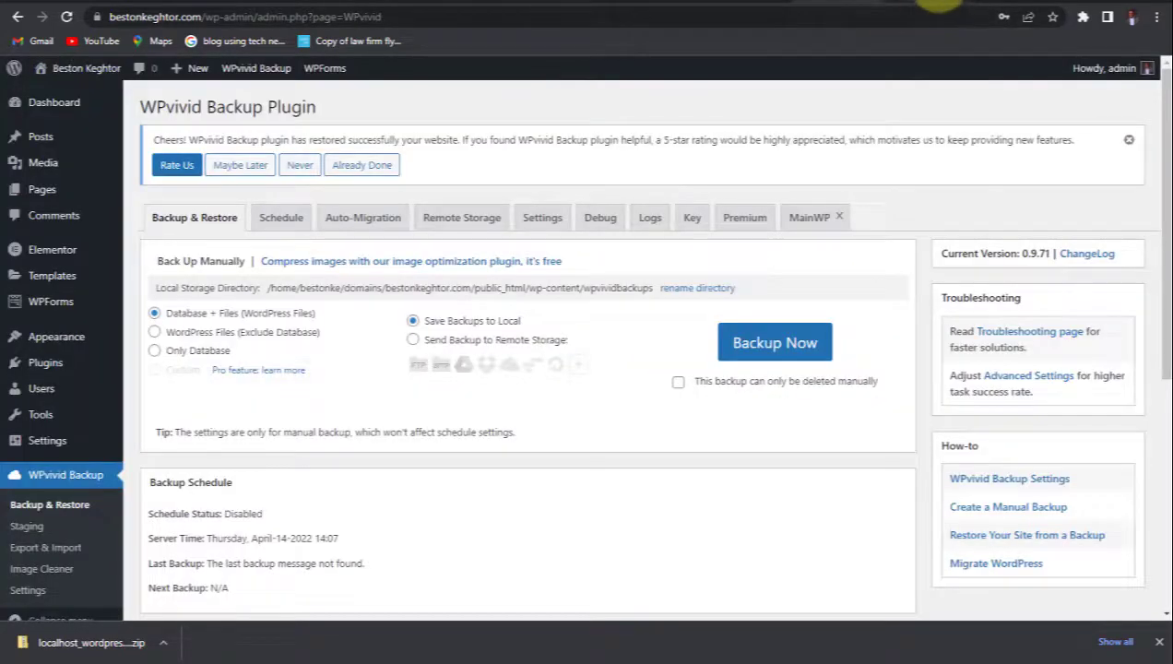
Reload the live site's homepage tab so the migrated portfolio appears.
left_click(941, 5)
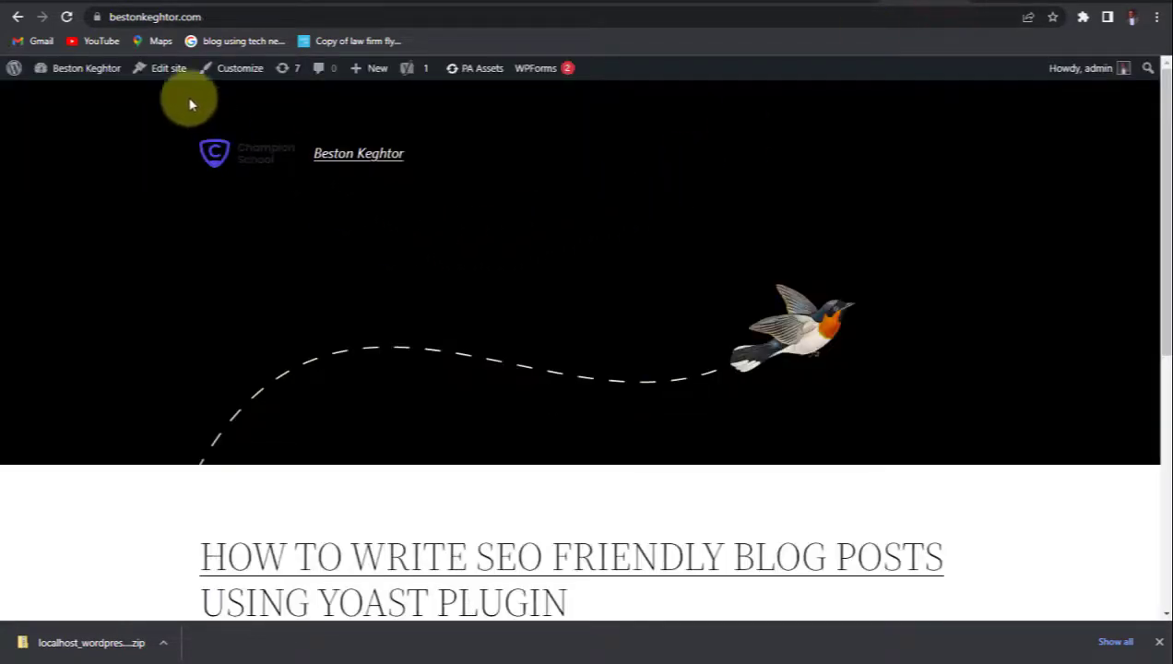
left_click(68, 17)
left_click(70, 18)
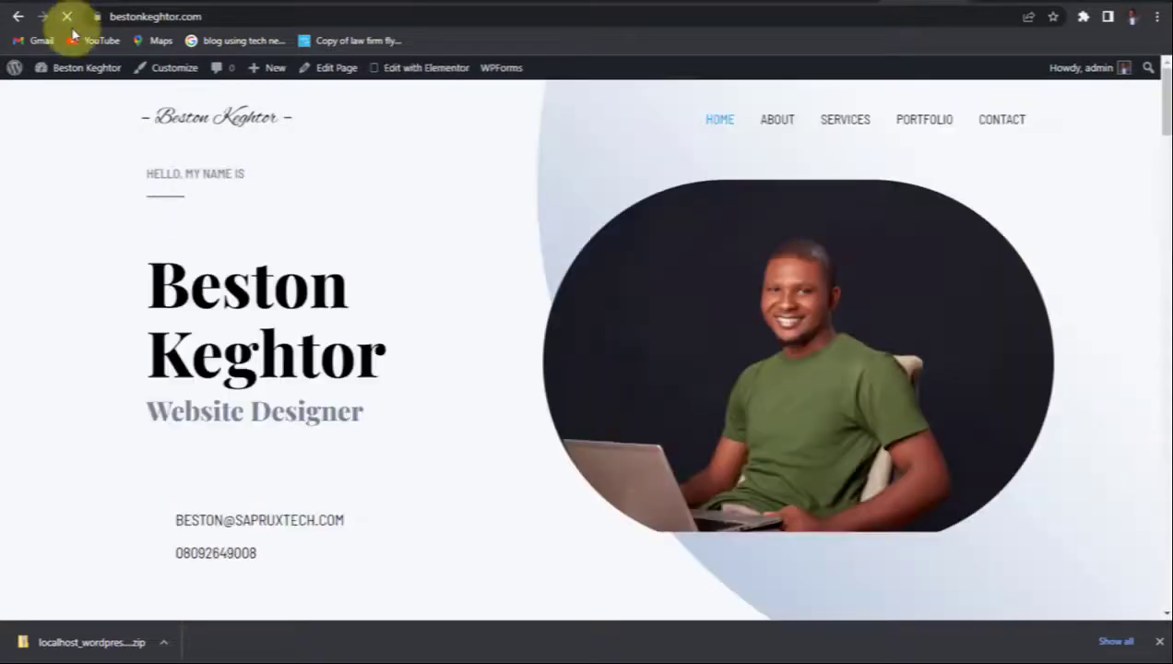
Scroll through the migrated portfolio homepage down to the 'Get in touch' footer.
scroll(660, 318, "down", 10)
scroll(660, 316, "down", 4)
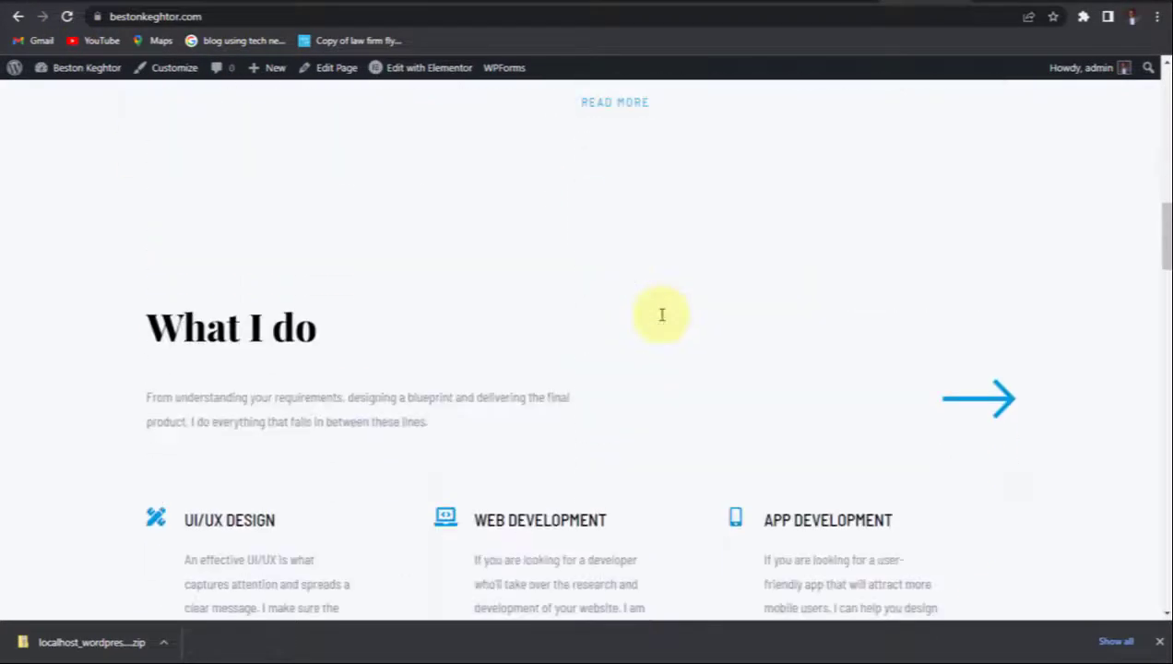
scroll(661, 316, "down", 18)
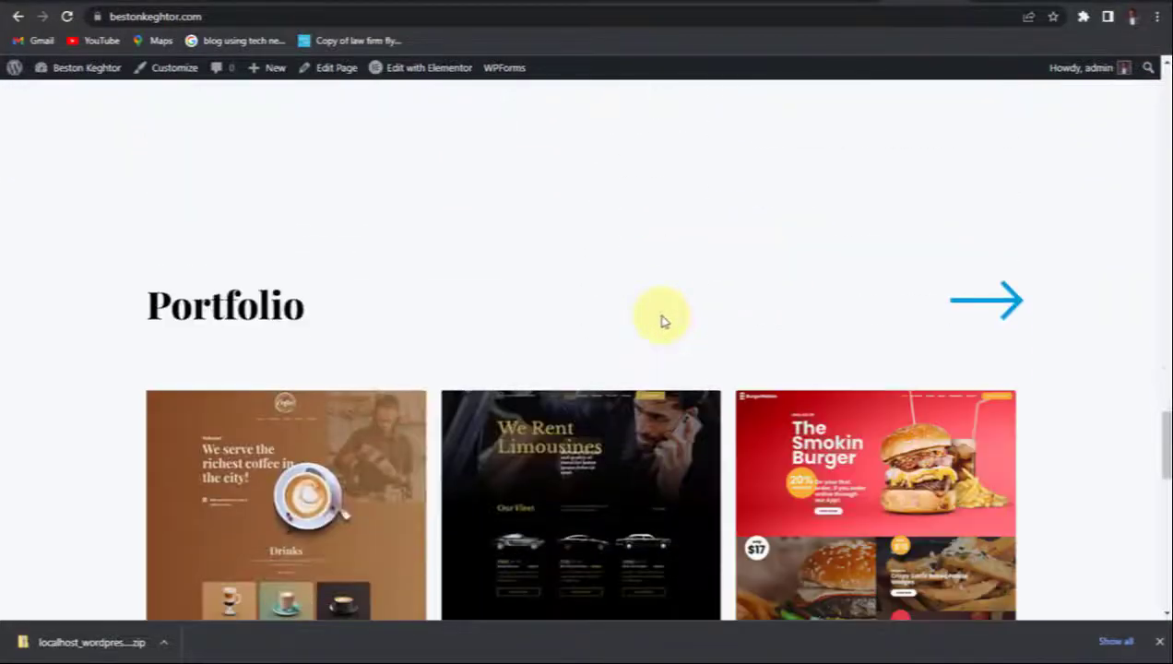
scroll(661, 318, "down", 10)
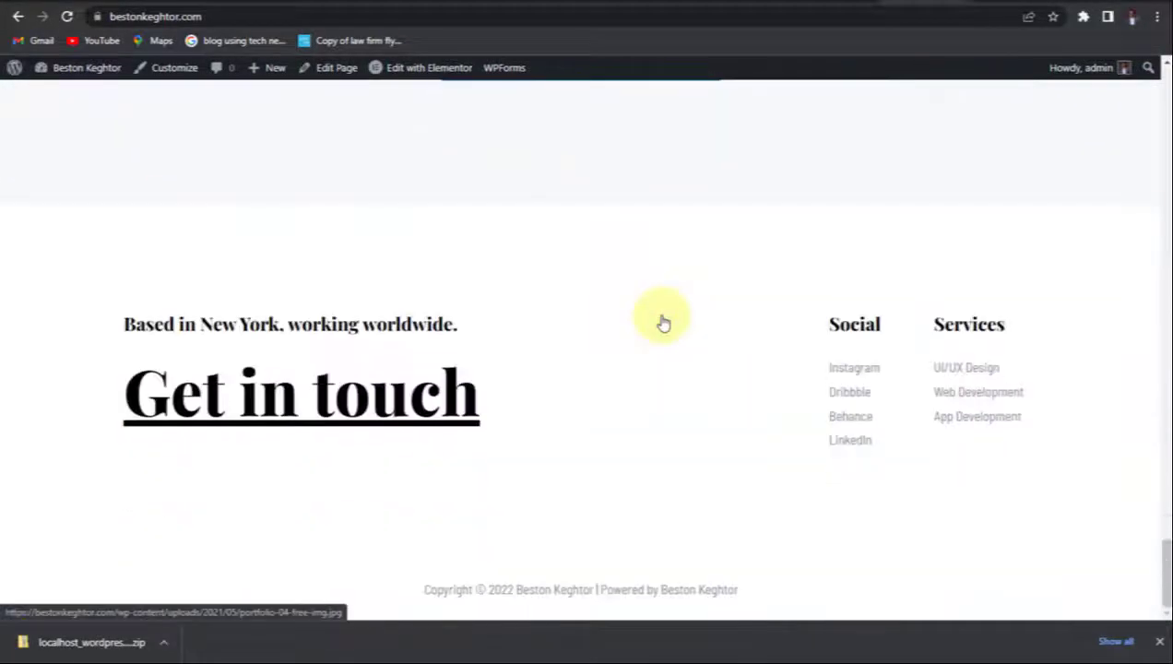
scroll(662, 321, "up", 20)
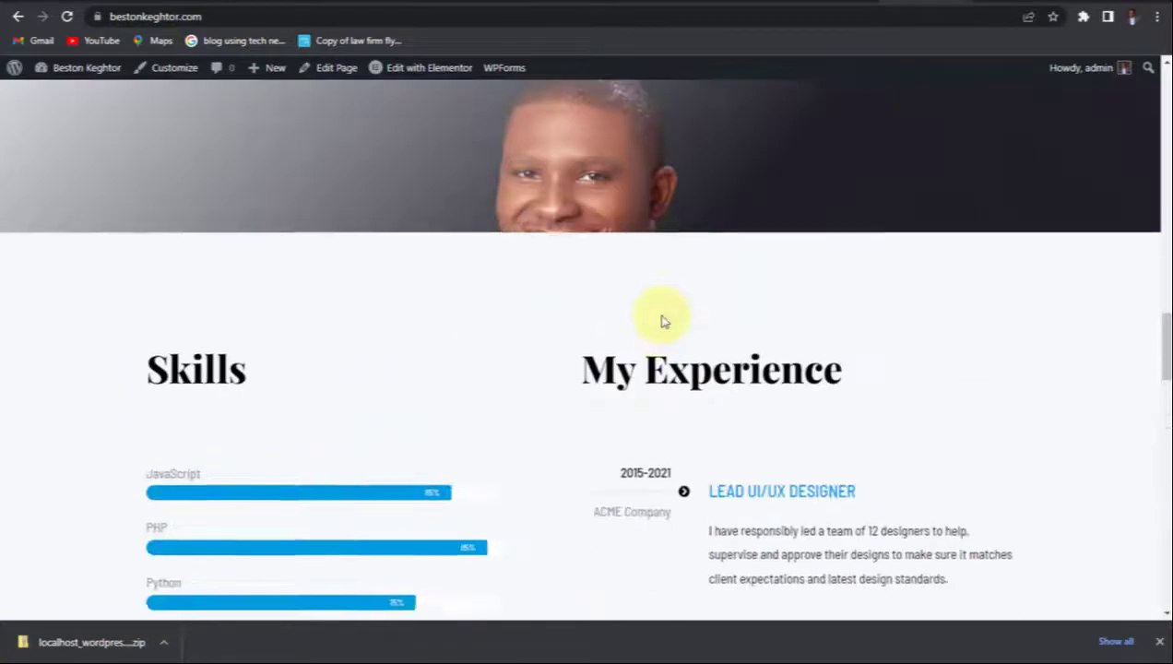
scroll(663, 322, "up", 12)
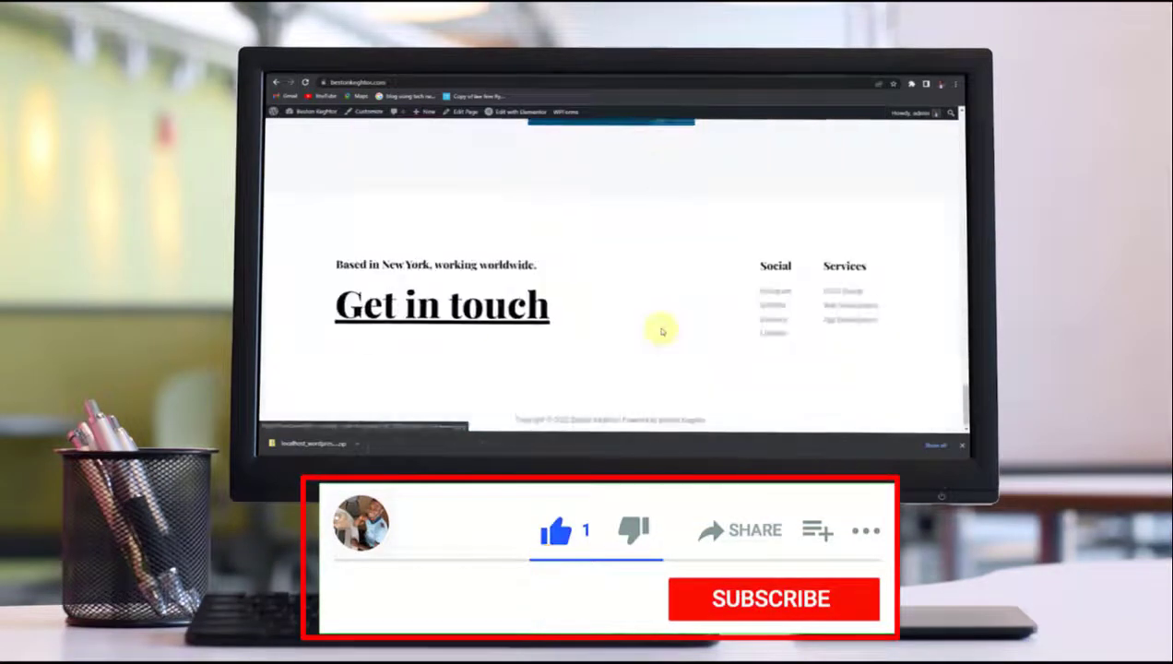
scroll(661, 331, "up", 10)
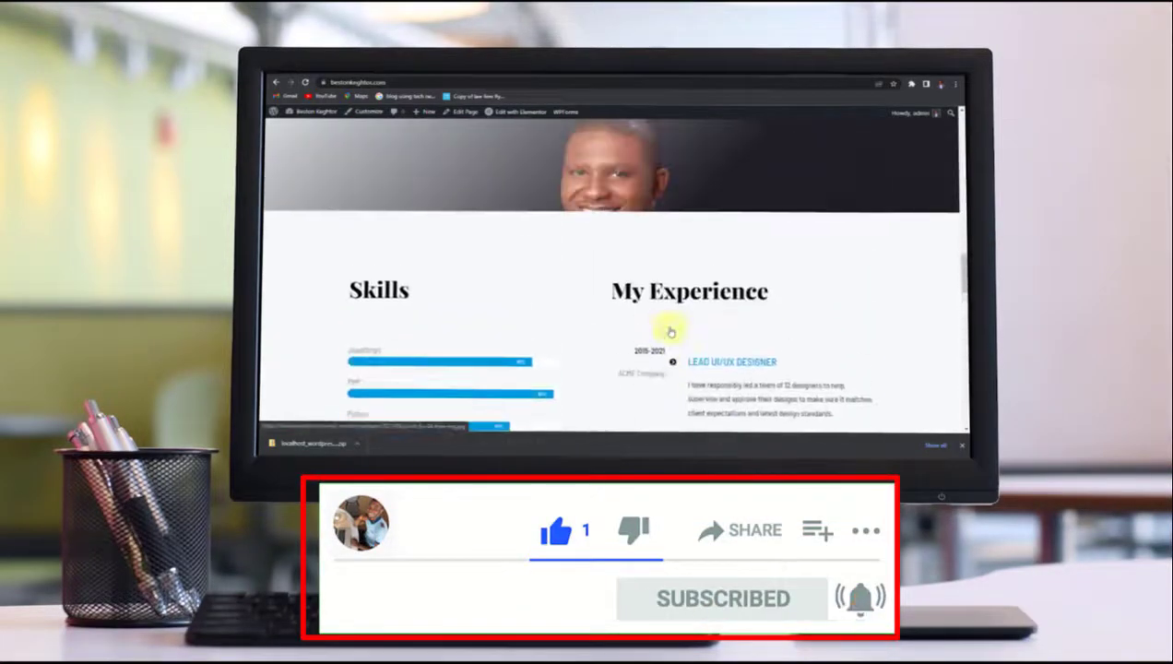
scroll(671, 332, "up", 10)
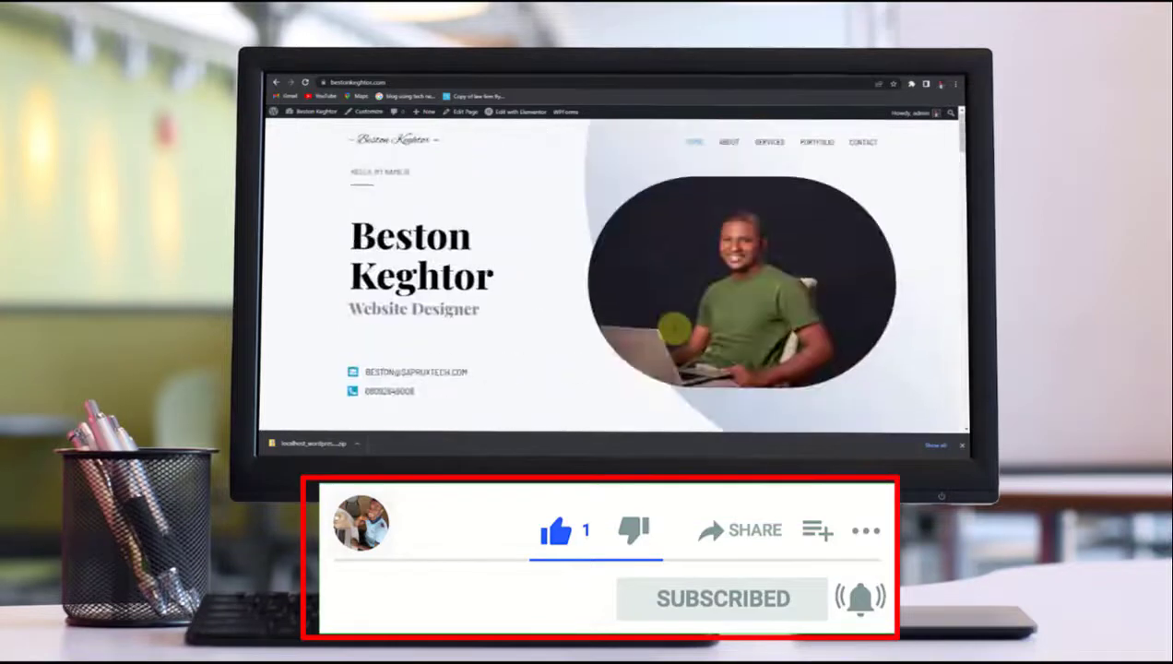